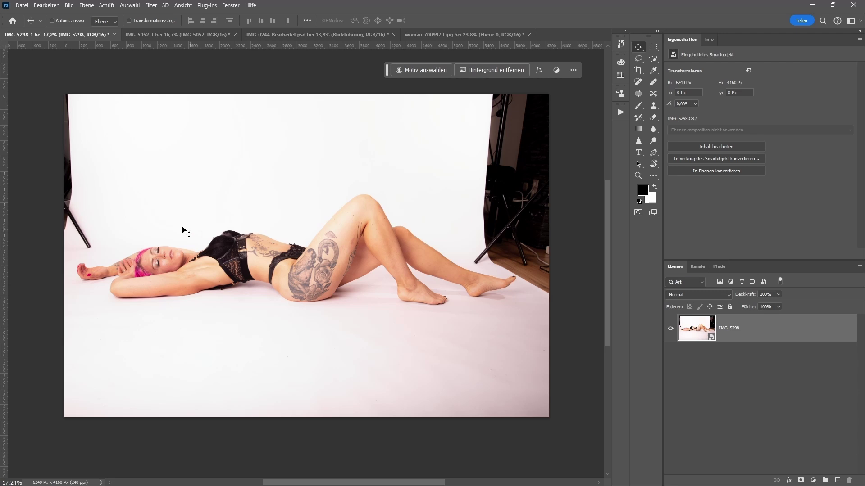
pyautogui.scroll(3, 525, 428)
pyautogui.scroll(3, 465, 352)
pyautogui.scroll(1, 440, 316)
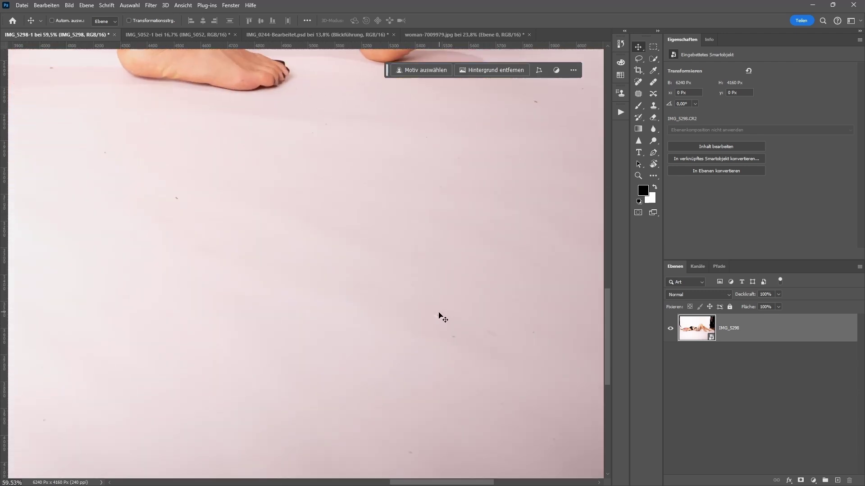
pyautogui.moveTo(496, 350); pyautogui.dragTo(387, 342)
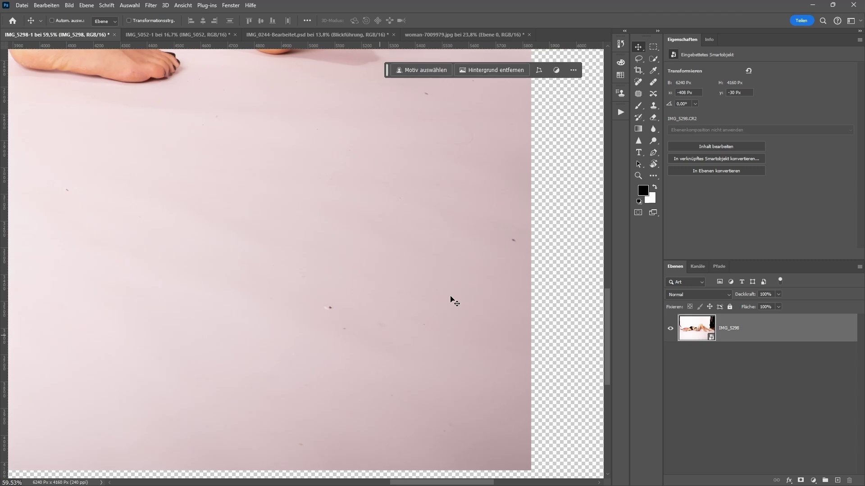
pyautogui.hotkey('ctrl', 'z')
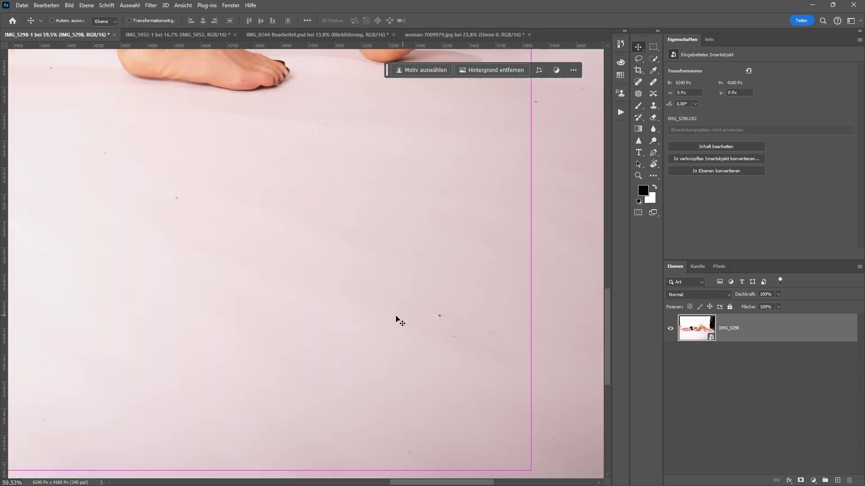
pyautogui.scroll(-1, 538, 108)
pyautogui.scroll(-6, 306, 138)
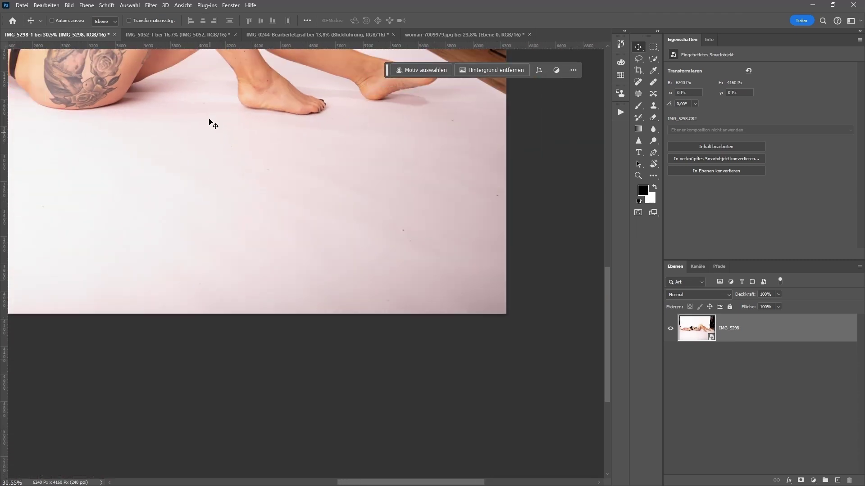
pyautogui.moveTo(186, 211); pyautogui.dragTo(388, 230)
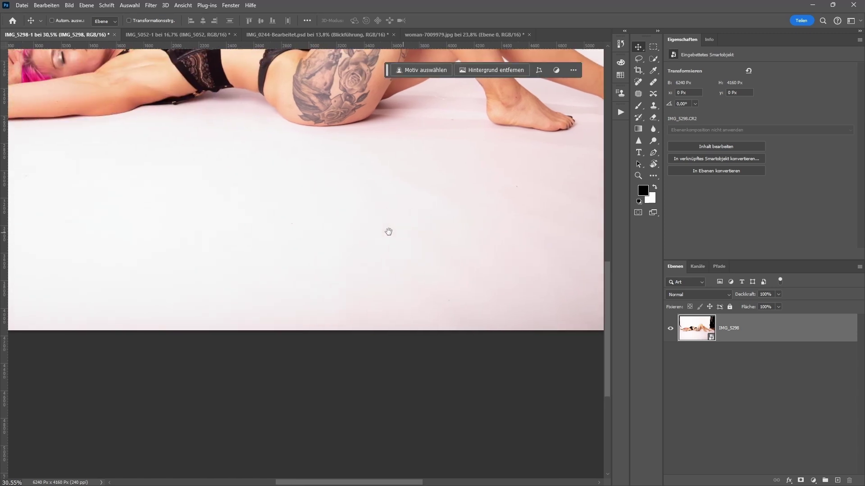
pyautogui.scroll(5, 215, 280)
pyautogui.scroll(-2, 215, 280)
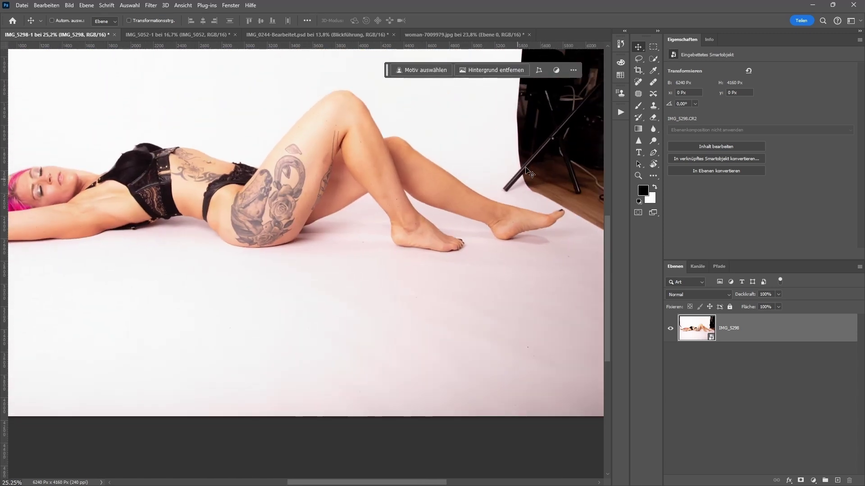
pyautogui.moveTo(526, 172); pyautogui.dragTo(346, 371)
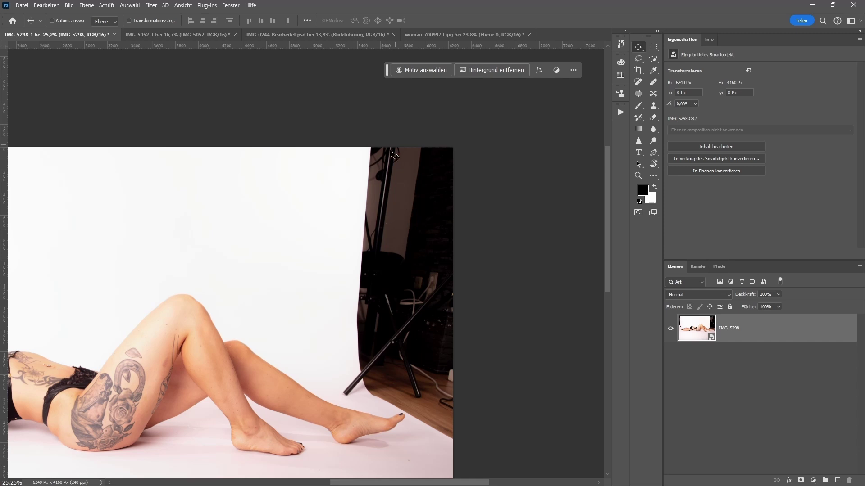
pyautogui.scroll(-1, 296, 289)
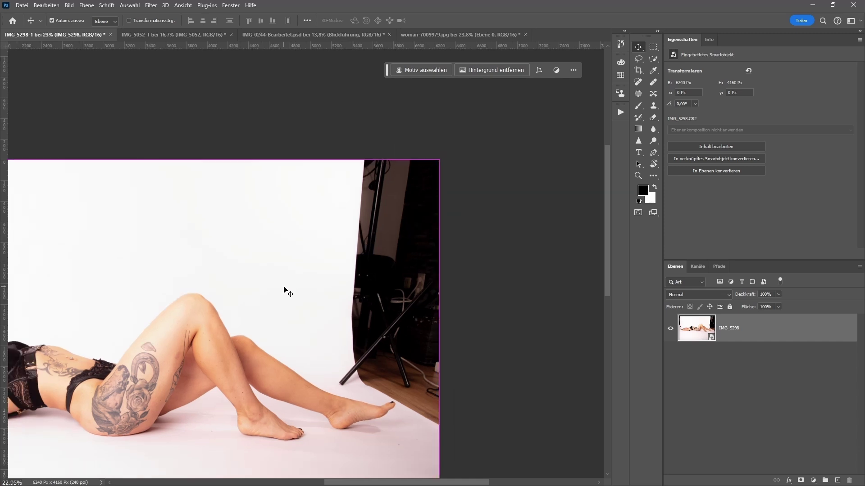
pyautogui.scroll(-2, 286, 291)
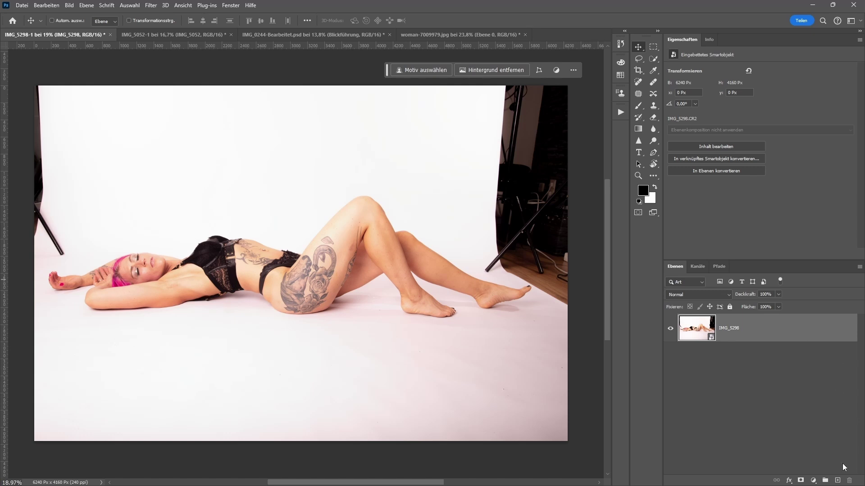
# On a new layer, use an enlarged Healing Brush to remove the left light stand and top-left remnant
pyautogui.click(838, 481)
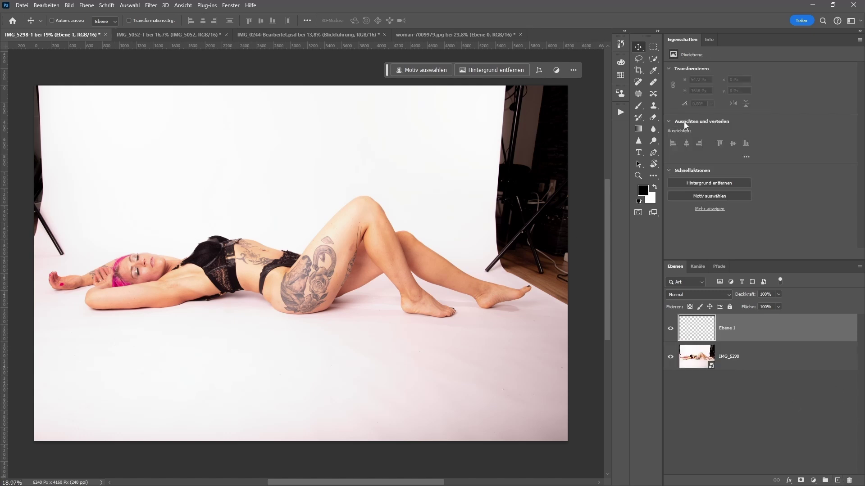
pyautogui.click(653, 82)
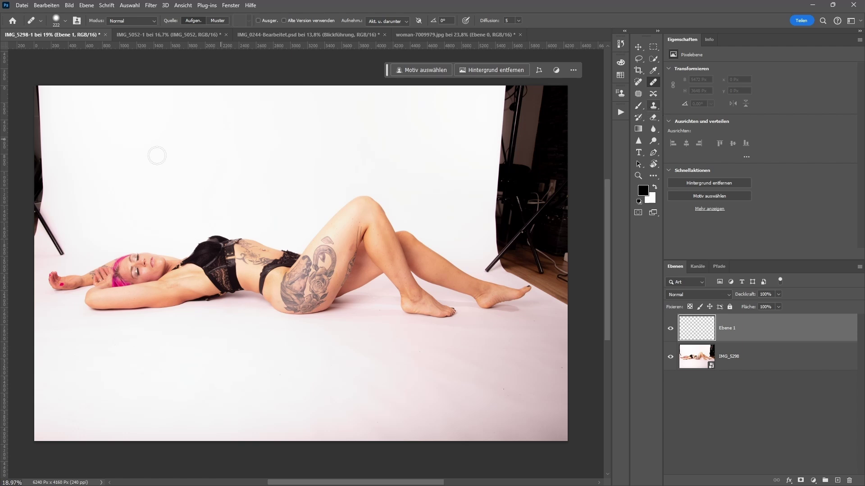
pyautogui.hscroll(-5, 118, 191)
pyautogui.keyDown('alt'); pyautogui.rightClick(182, 193); pyautogui.keyUp('alt')
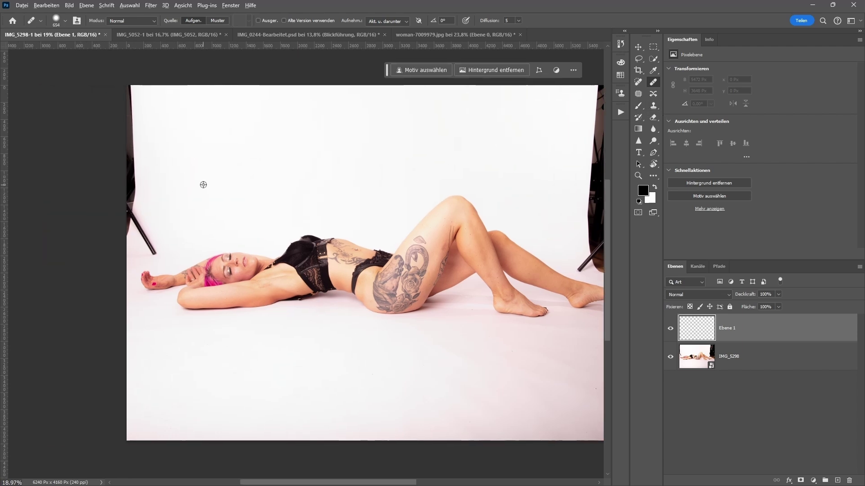
pyautogui.moveTo(177, 212)
pyautogui.mouseDown()
pyautogui.moveTo(155, 232)
pyautogui.moveTo(139, 165)
pyautogui.mouseUp()
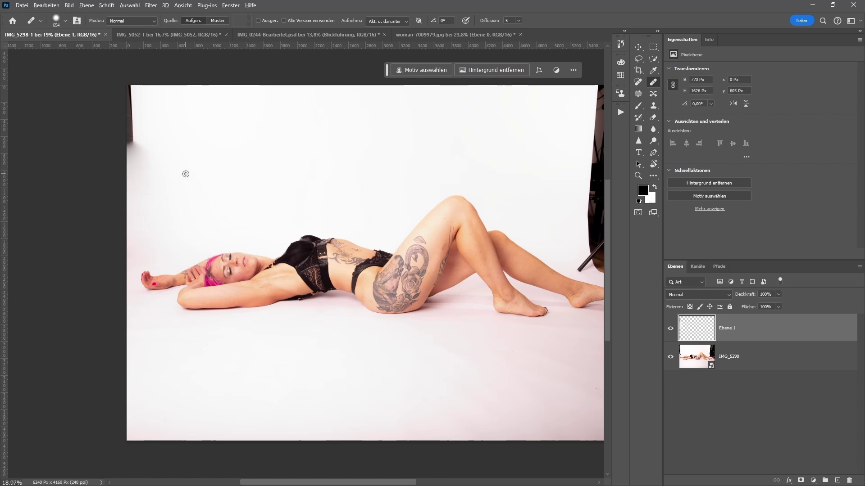
pyautogui.moveTo(141, 110); pyautogui.dragTo(149, 110)
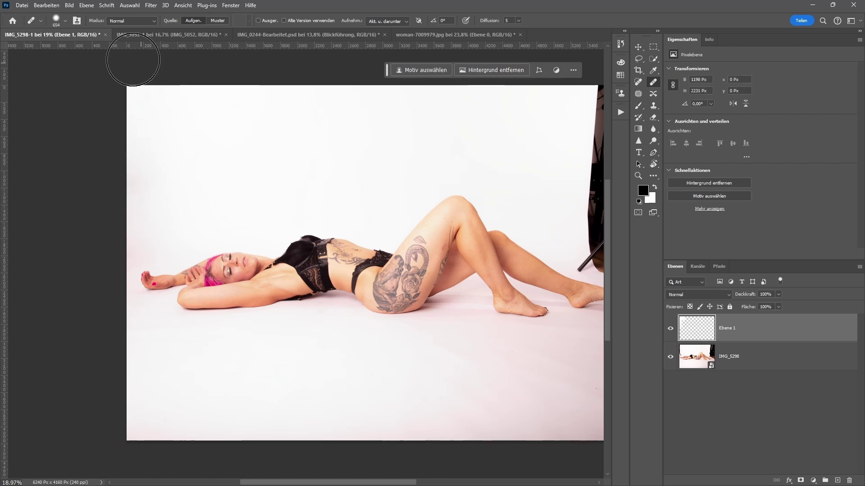
# Heal the dark floor, wood corner and right light stand, then undo the last two strokes
pyautogui.moveTo(313, 199)
pyautogui.mouseDown()
pyautogui.moveTo(332, 149)
pyautogui.moveTo(295, 172)
pyautogui.mouseUp()
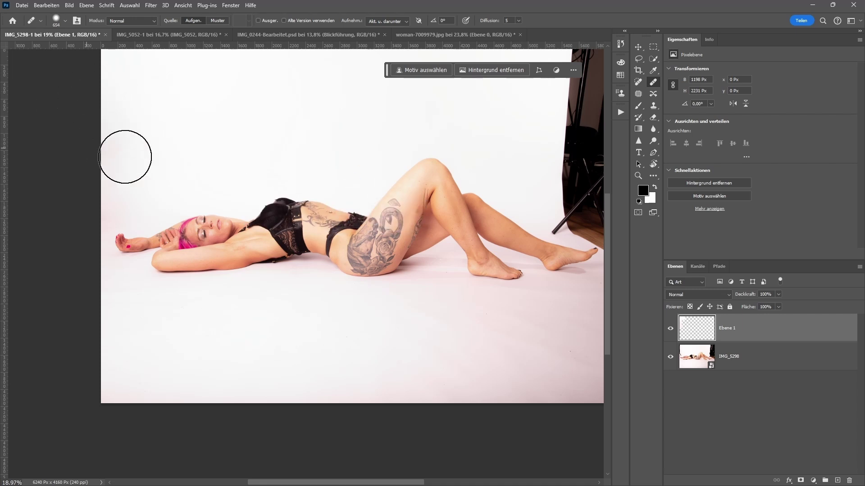
pyautogui.moveTo(154, 166); pyautogui.dragTo(114, 202)
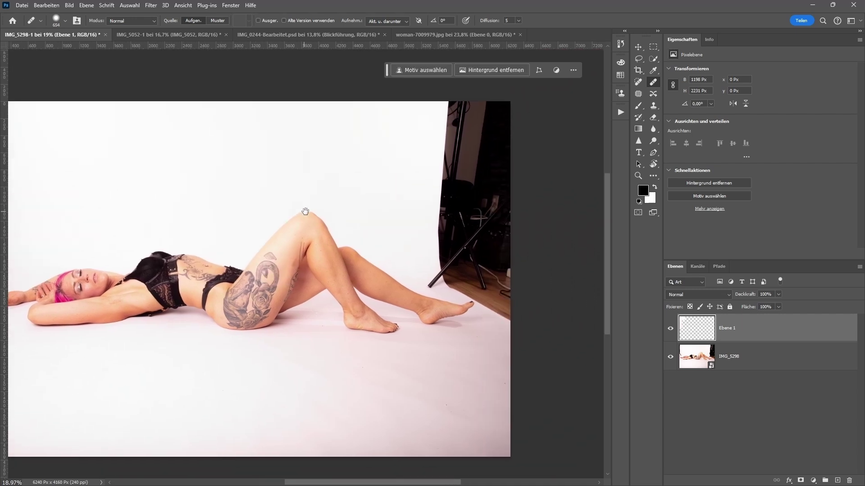
pyautogui.click(505, 317)
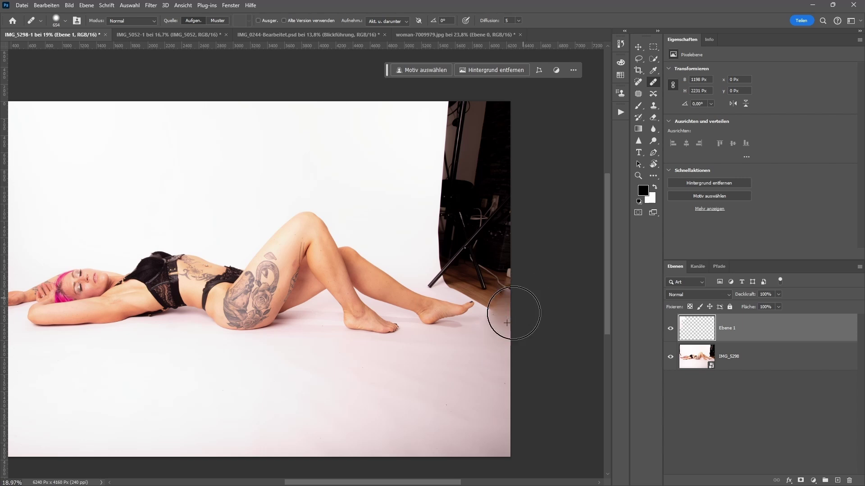
pyautogui.moveTo(463, 328); pyautogui.dragTo(495, 311)
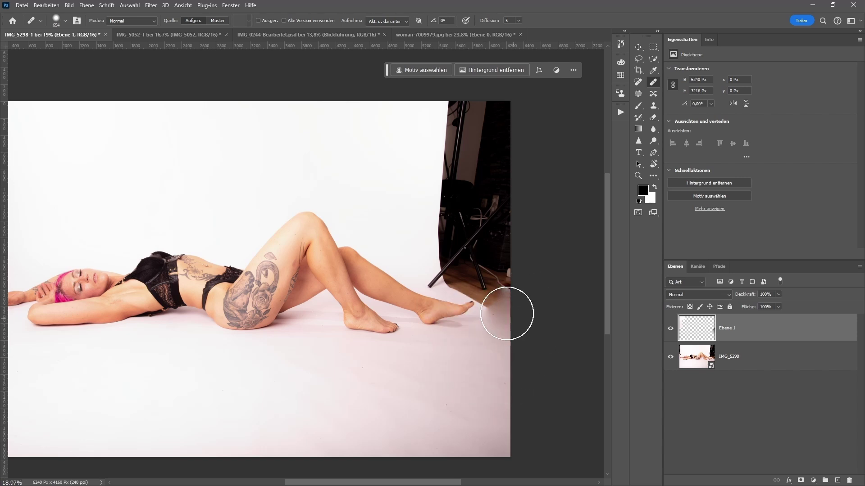
pyautogui.keyDown('alt'); pyautogui.click(396, 195); pyautogui.keyUp('alt')
pyautogui.moveTo(450, 226)
pyautogui.mouseDown()
pyautogui.moveTo(448, 194)
pyautogui.moveTo(490, 120)
pyautogui.mouseUp()
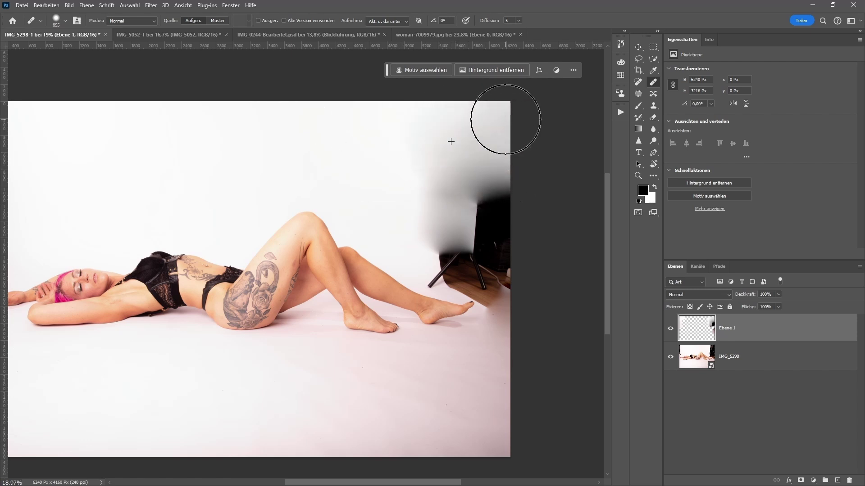
pyautogui.moveTo(477, 162); pyautogui.dragTo(455, 194)
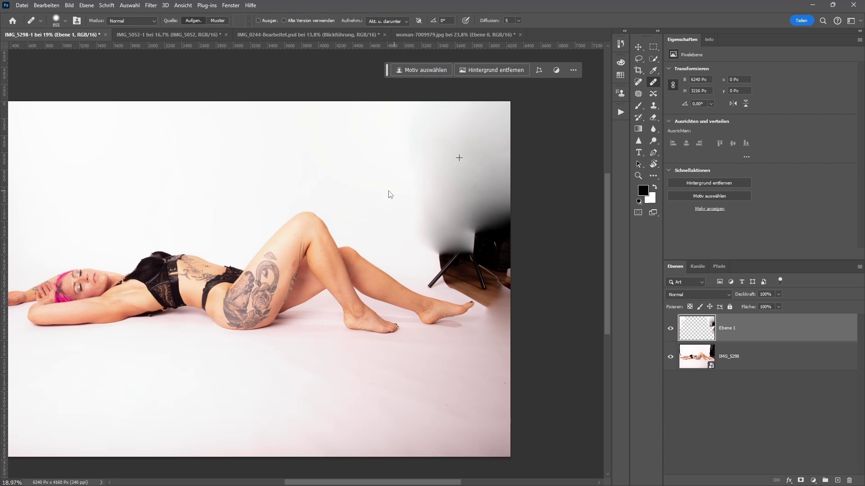
pyautogui.hotkey('ctrl', 'z')
pyautogui.hotkey('ctrl', 'z')
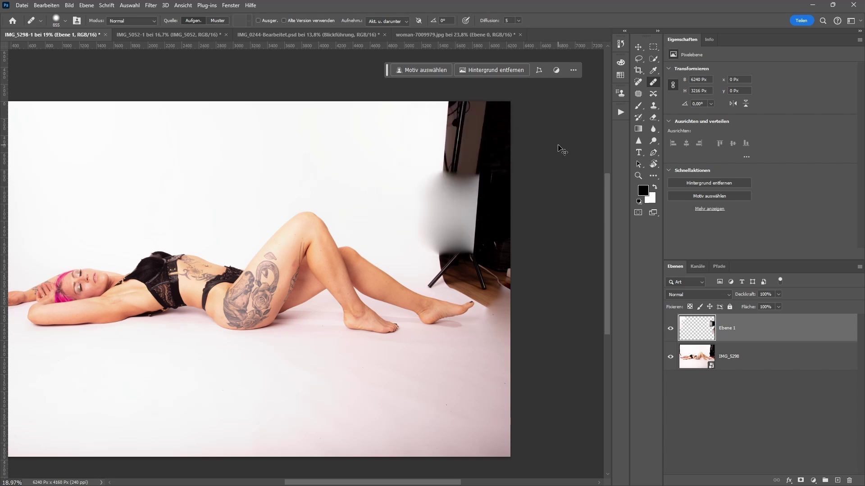
pyautogui.hotkey('ctrl', 'z')
pyautogui.hotkey('ctrl', 'z')
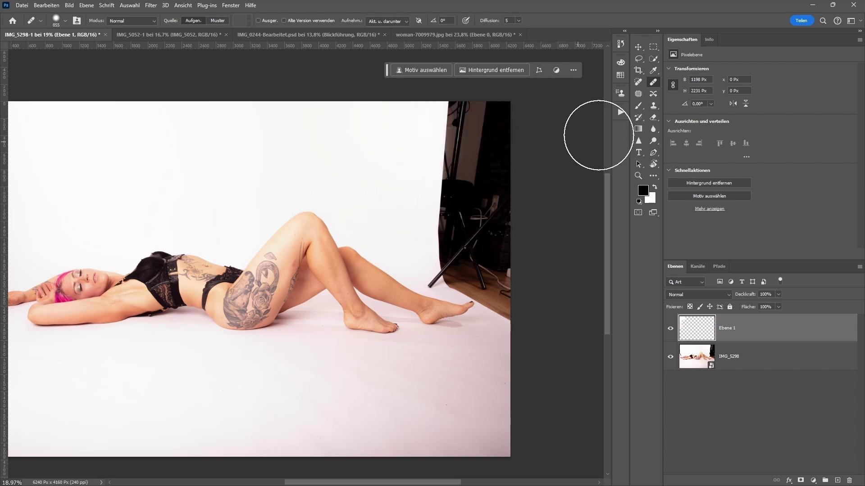
# Lasso the dark studio gear at the right edge of the backdrop
pyautogui.click(639, 58)
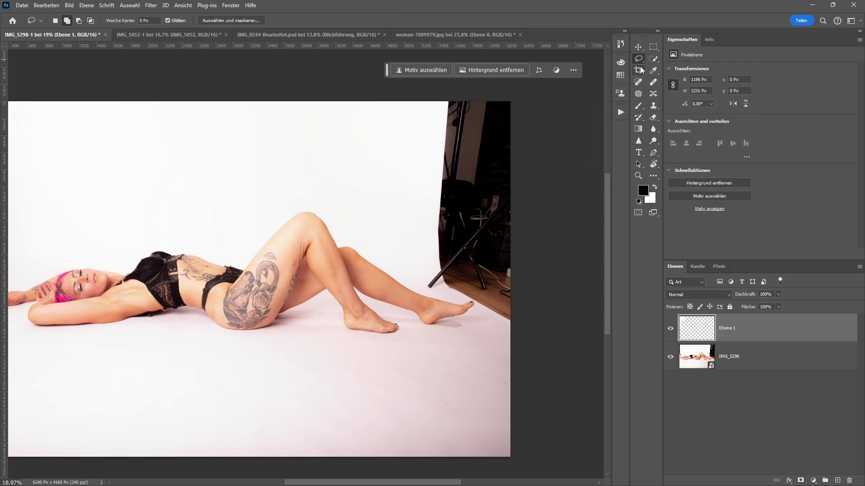
pyautogui.moveTo(436, 100); pyautogui.dragTo(422, 180)
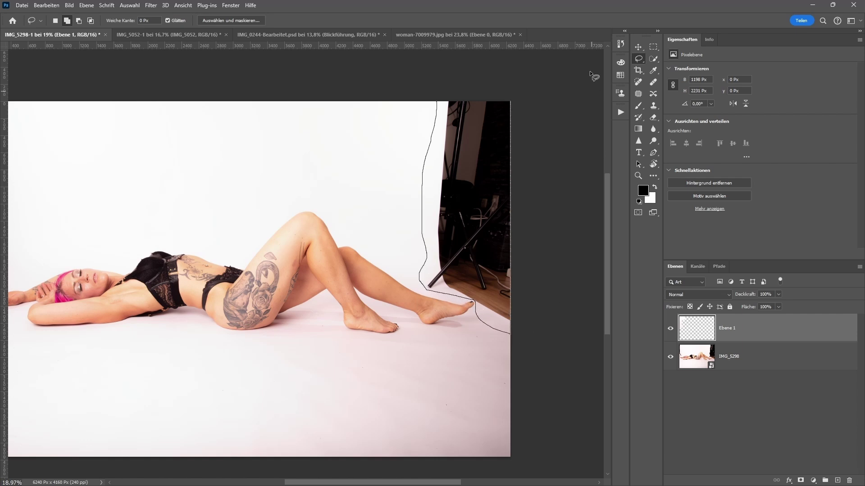
pyautogui.moveTo(581, 272); pyautogui.dragTo(590, 71)
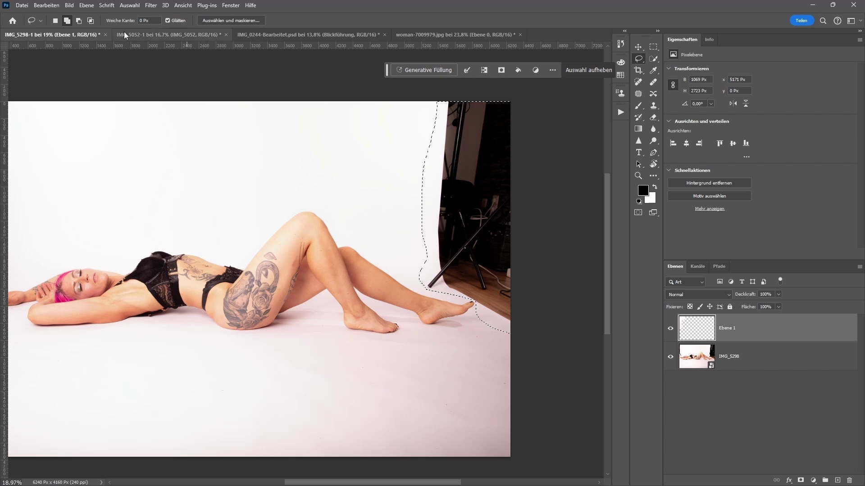
# Try a Content-Aware fill on the lassoed area, then undo it
pyautogui.click(46, 5)
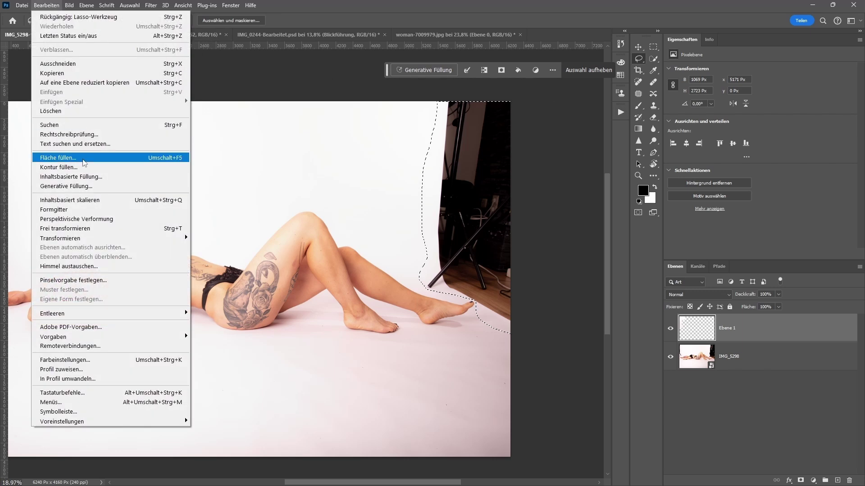
pyautogui.click(83, 157)
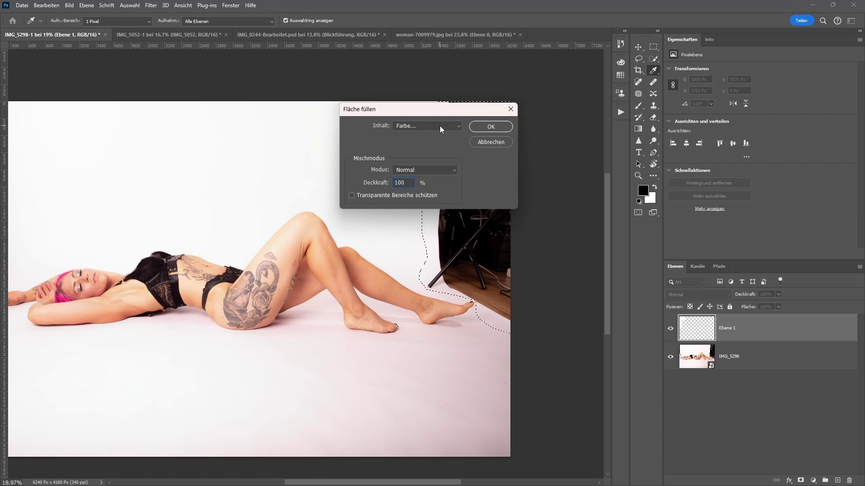
pyautogui.click(440, 126)
pyautogui.click(411, 165)
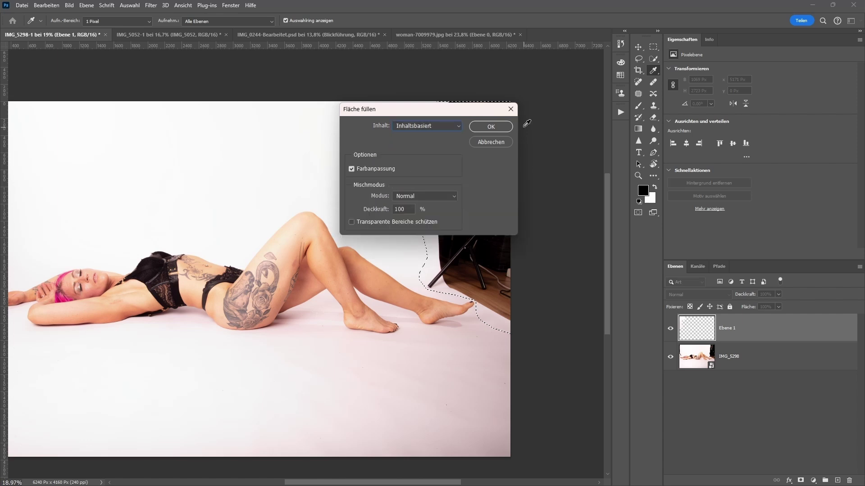
pyautogui.click(490, 128)
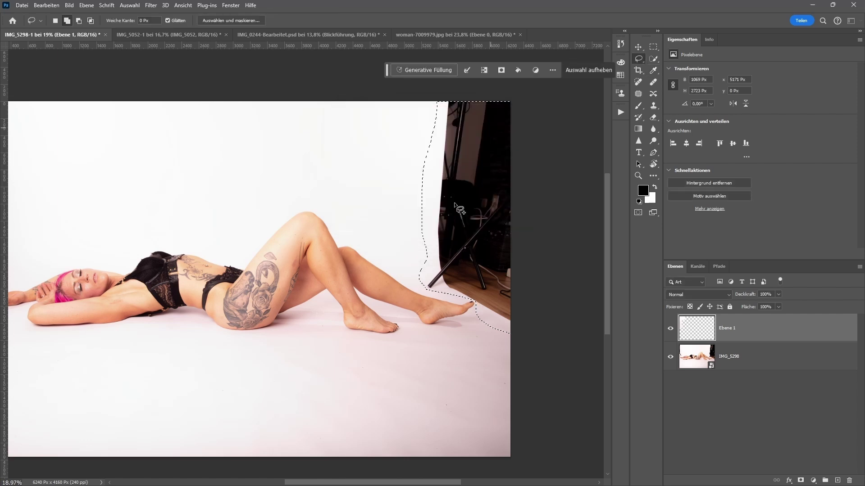
pyautogui.click(554, 243)
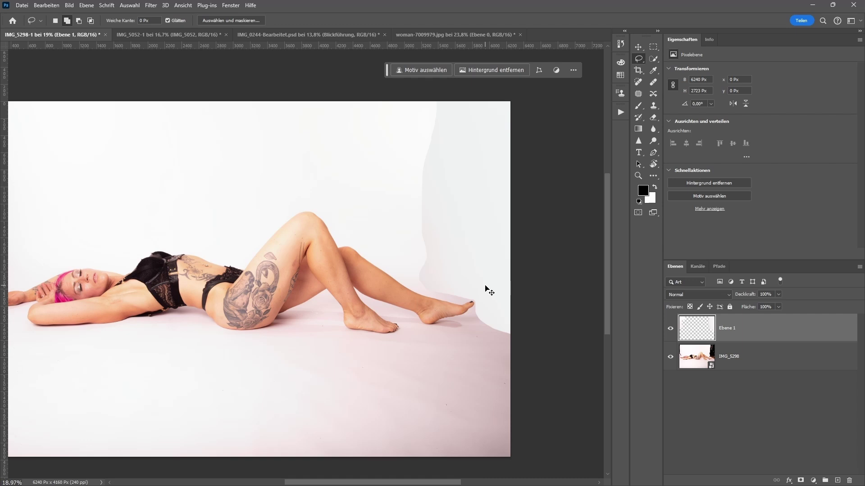
pyautogui.hotkey('ctrl', 'z')
pyautogui.hotkey('ctrl', 'z')
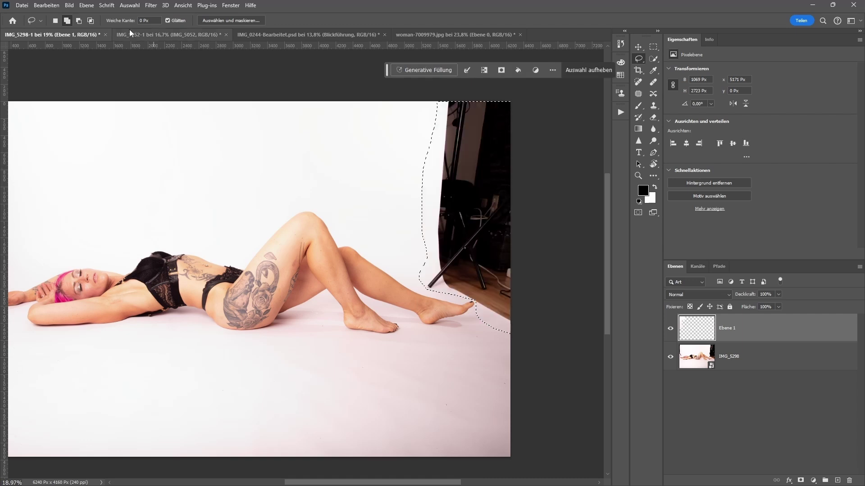
# Open Content-Aware Fill for the selection and cancel it without applying
pyautogui.click(47, 5)
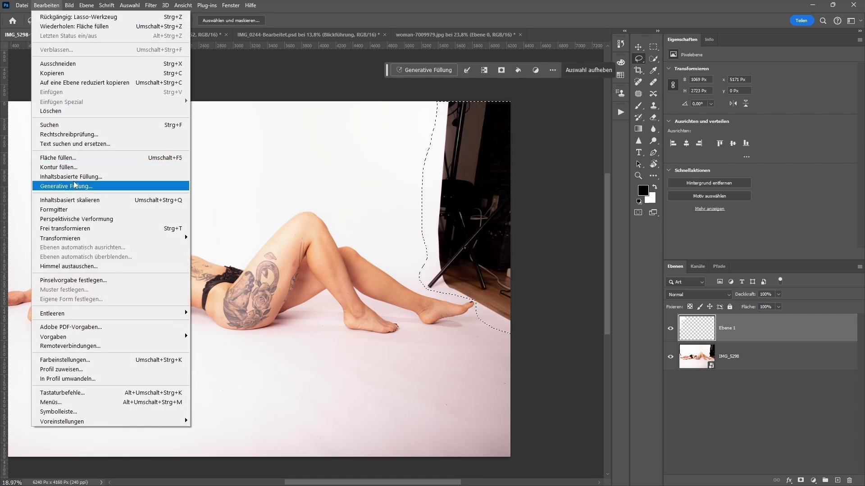
pyautogui.click(78, 178)
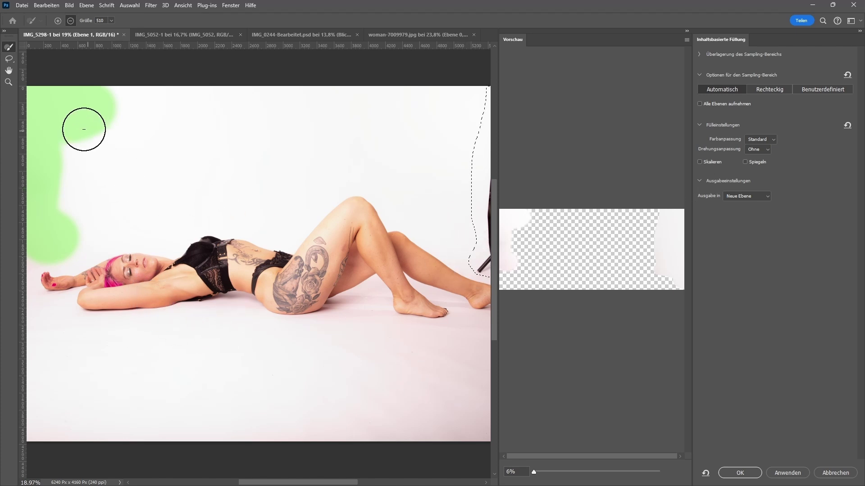
pyautogui.click(836, 473)
# Deselect and stamp all visible layers into new layer Ebene 2
pyautogui.press('l')
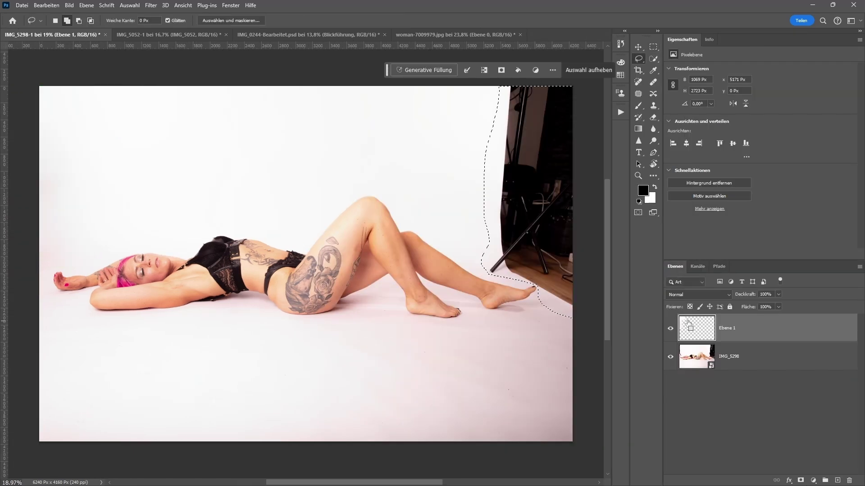
pyautogui.hotkey('ctrl', 'd')
pyautogui.hotkey('ctrl', 'shift', 'alt', 'e')
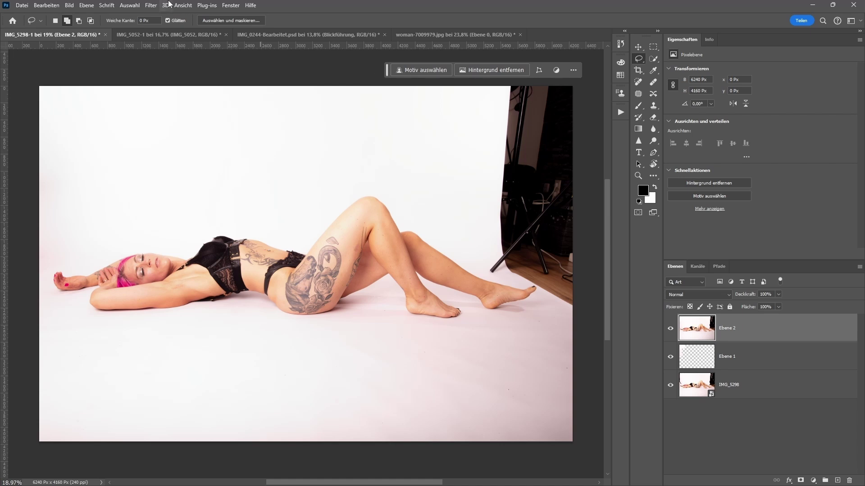
# Lasso the right background and Content-Aware Fill it to a new layer, excluding the woman from sampling
pyautogui.moveTo(498, 87); pyautogui.dragTo(485, 272)
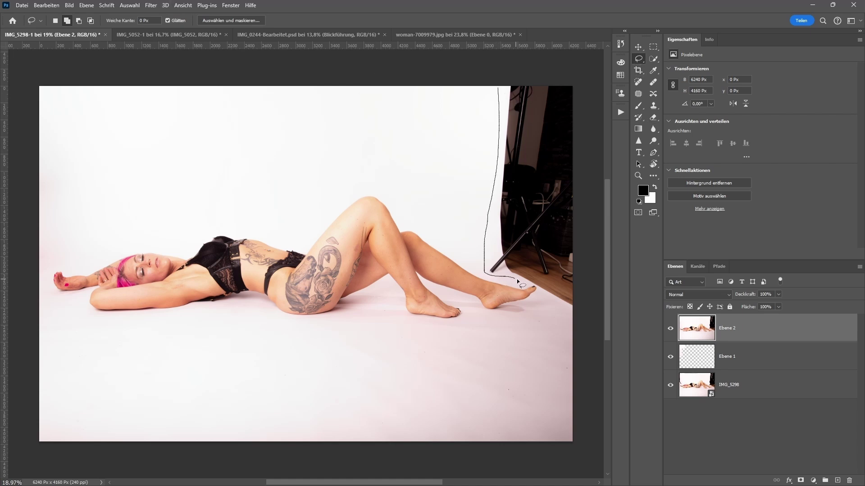
pyautogui.moveTo(599, 315); pyautogui.dragTo(460, 67)
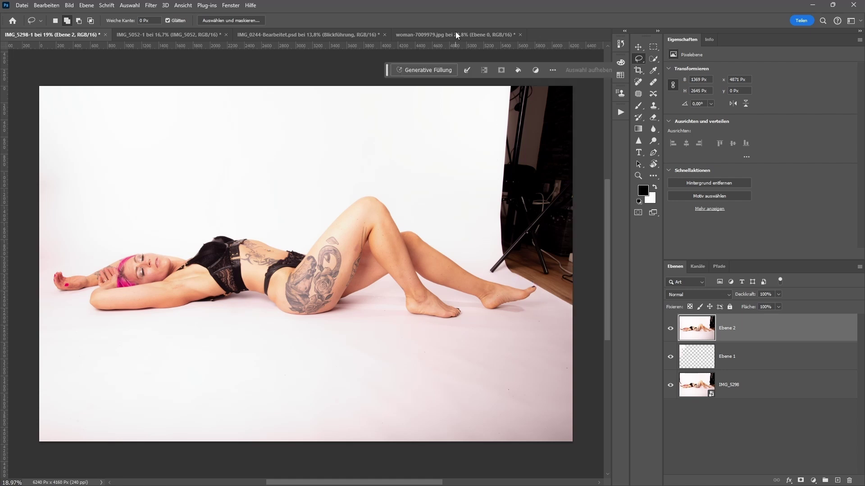
pyautogui.click(49, 5)
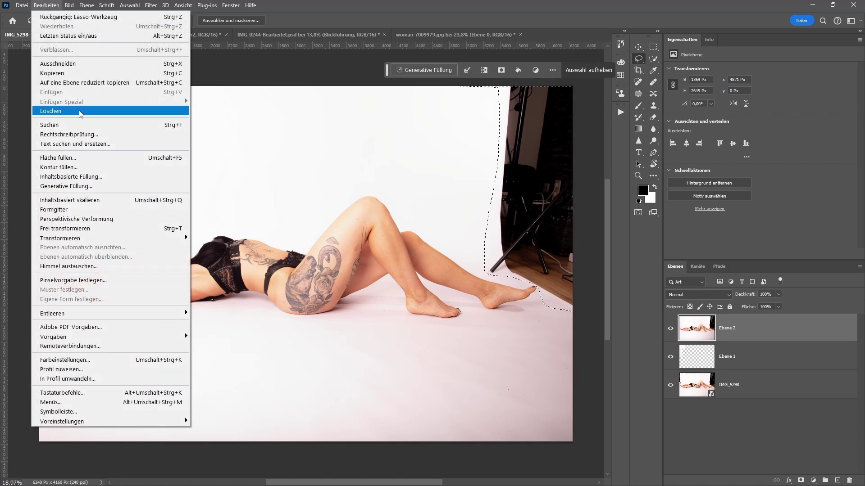
pyautogui.click(72, 178)
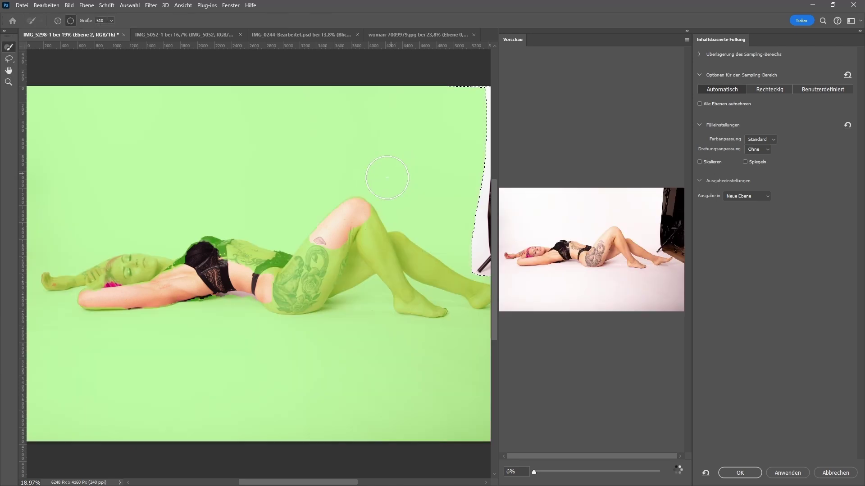
pyautogui.scroll(-2, 414, 283)
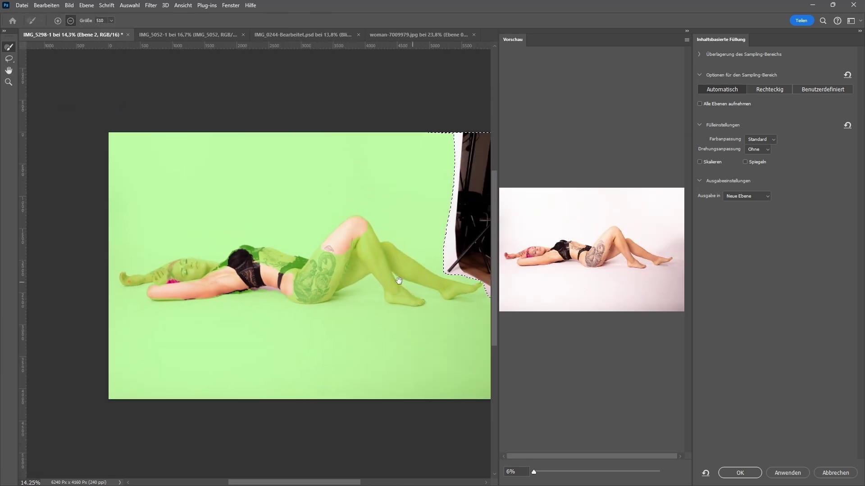
pyautogui.moveTo(433, 284)
pyautogui.mouseDown()
pyautogui.moveTo(313, 208)
pyautogui.moveTo(242, 247)
pyautogui.moveTo(130, 261)
pyautogui.moveTo(116, 276)
pyautogui.moveTo(215, 270)
pyautogui.moveTo(168, 284)
pyautogui.moveTo(349, 303)
pyautogui.moveTo(353, 286)
pyautogui.moveTo(291, 290)
pyautogui.moveTo(311, 241)
pyautogui.mouseUp()
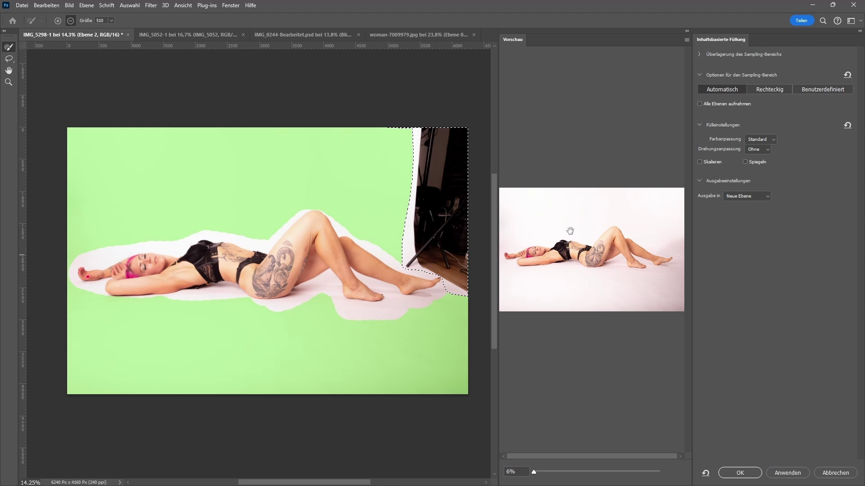
pyautogui.click(740, 472)
pyautogui.hotkey('ctrl', 'd')
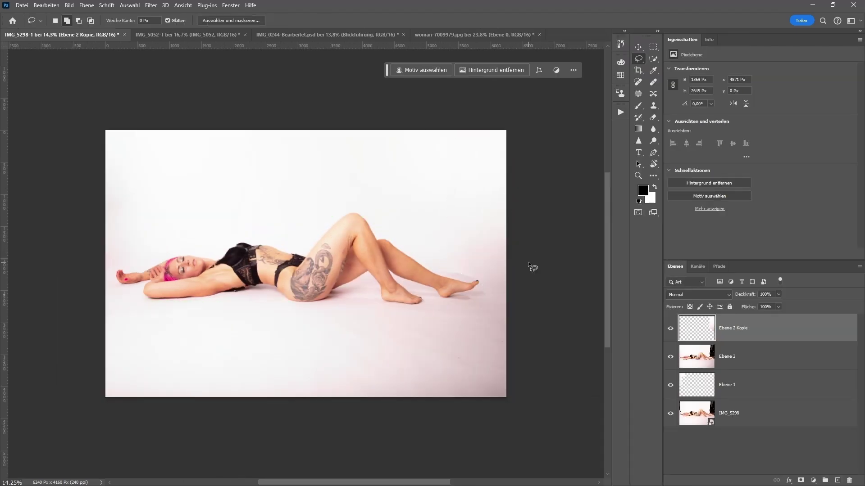
pyautogui.scroll(2, 518, 254)
pyautogui.scroll(2, 511, 248)
pyautogui.scroll(1, 450, 164)
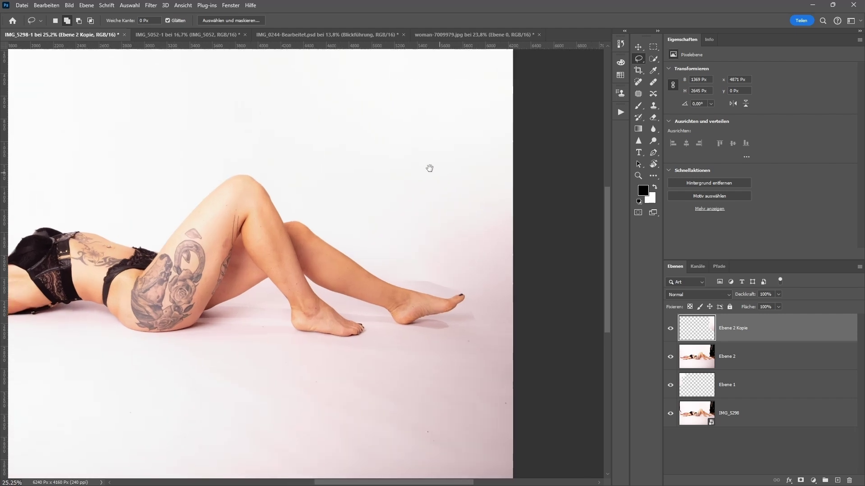
pyautogui.scroll(1, 428, 180)
pyautogui.scroll(2, 425, 279)
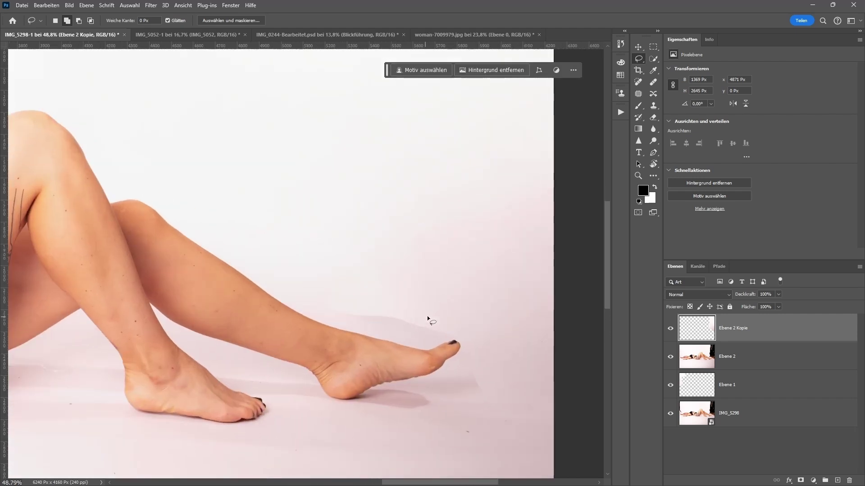
pyautogui.scroll(-1, 427, 315)
pyautogui.scroll(-1, 423, 304)
pyautogui.scroll(-1, 423, 300)
pyautogui.scroll(-1, 396, 278)
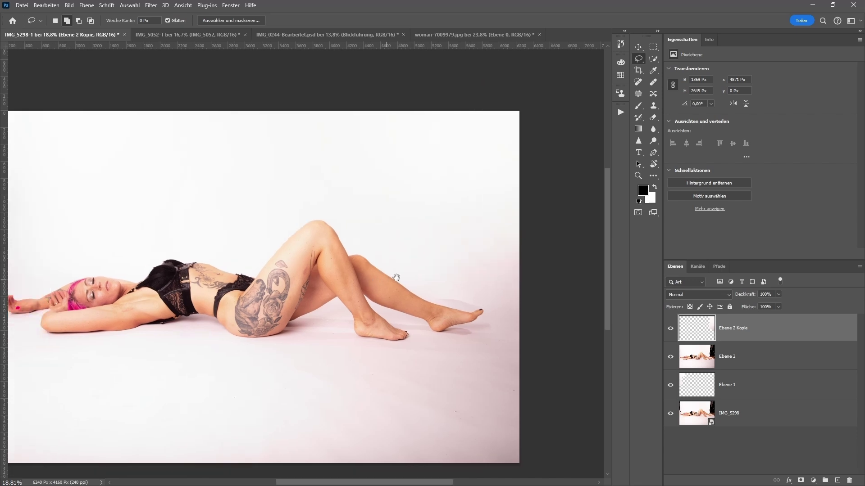
pyautogui.scroll(-1, 396, 275)
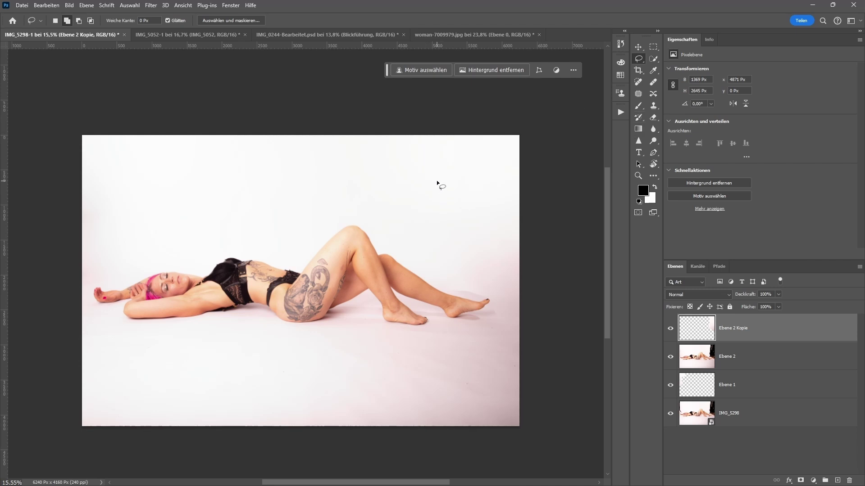
pyautogui.scroll(-1, 452, 200)
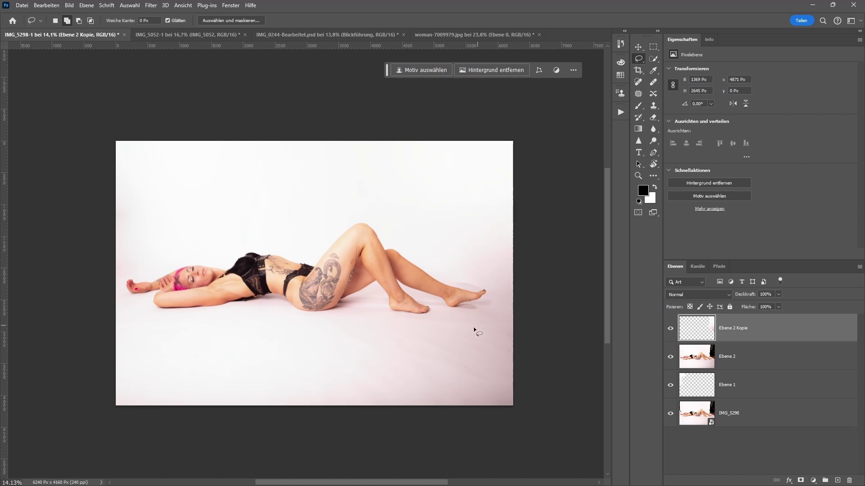
# Switch to the IMG_5052-1 document and pan to frame the kneeling woman and fan
pyautogui.click(193, 36)
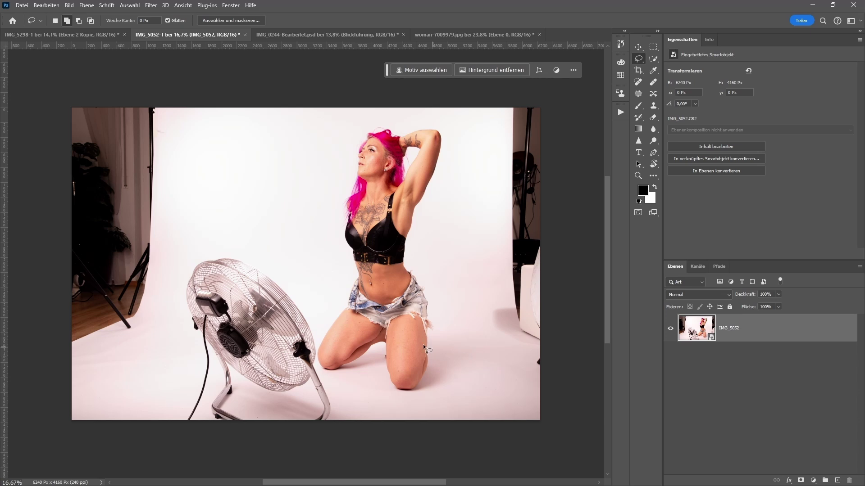
pyautogui.moveTo(379, 376); pyautogui.dragTo(357, 340)
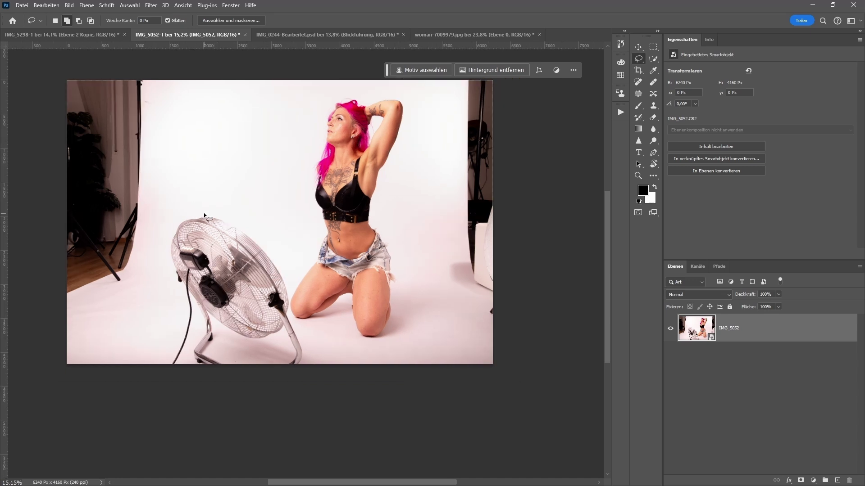
pyautogui.scroll(-1, 204, 213)
pyautogui.scroll(1, 195, 139)
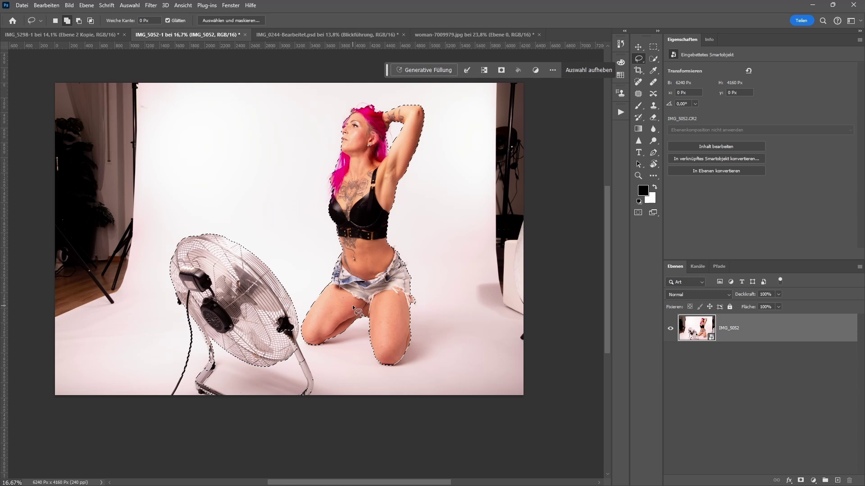
# Alt-lasso around the fan in two passes to subtract it from the selection
pyautogui.scroll(1, 333, 302)
pyautogui.scroll(1, 334, 302)
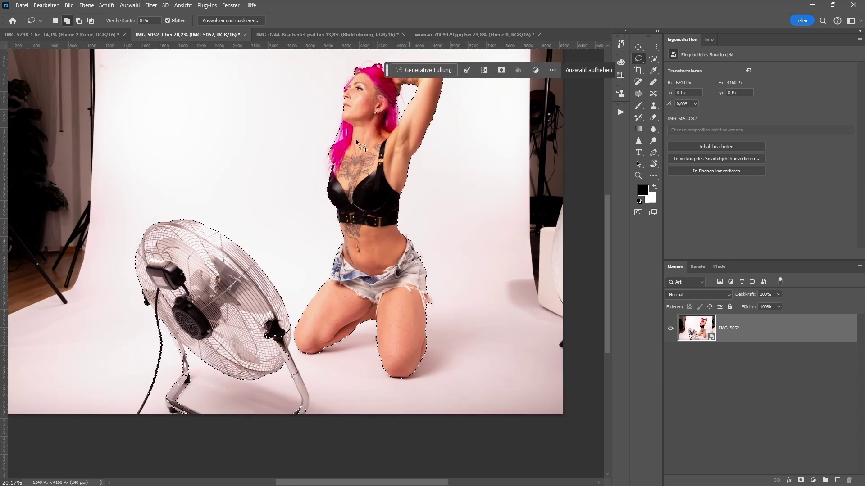
pyautogui.scroll(-1, 241, 217)
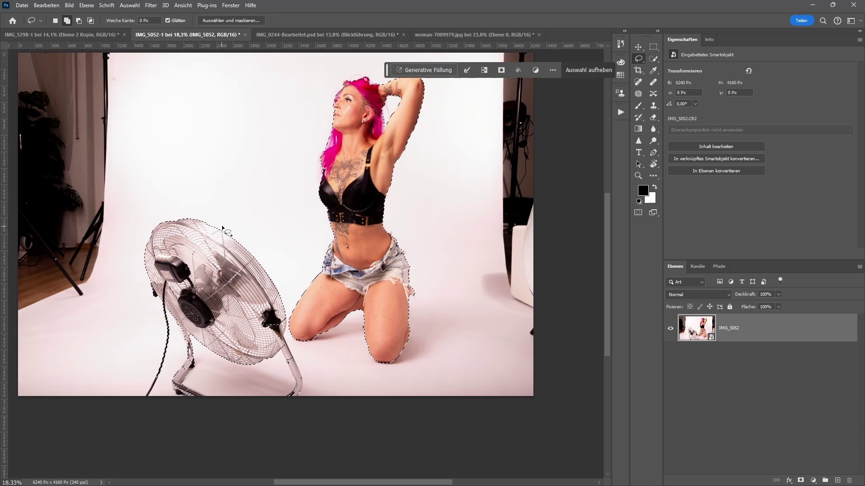
pyautogui.press('alt')
pyautogui.moveTo(228, 230); pyautogui.dragTo(292, 420)
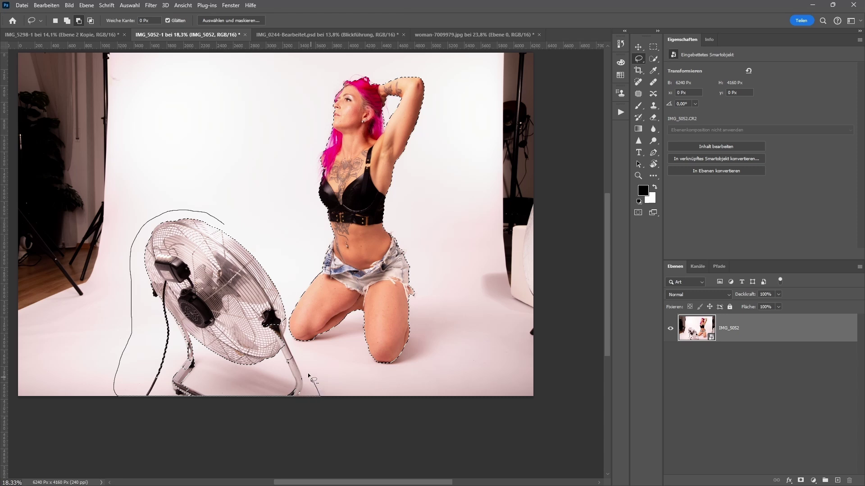
pyautogui.moveTo(292, 421); pyautogui.dragTo(261, 241)
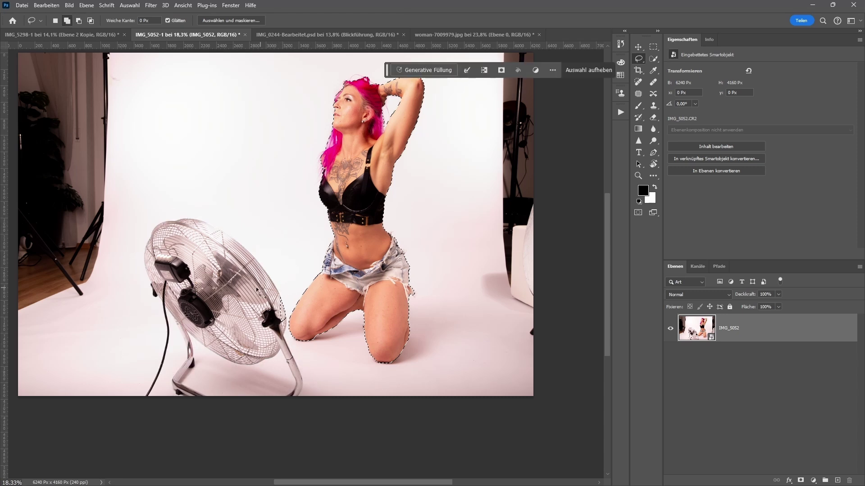
pyautogui.scroll(2, 256, 287)
pyautogui.scroll(2, 256, 298)
pyautogui.moveTo(292, 285)
pyautogui.mouseDown()
pyautogui.moveTo(298, 359)
pyautogui.moveTo(298, 283)
pyautogui.mouseUp()
pyautogui.scroll(-5, 322, 273)
pyautogui.scroll(-1, 321, 273)
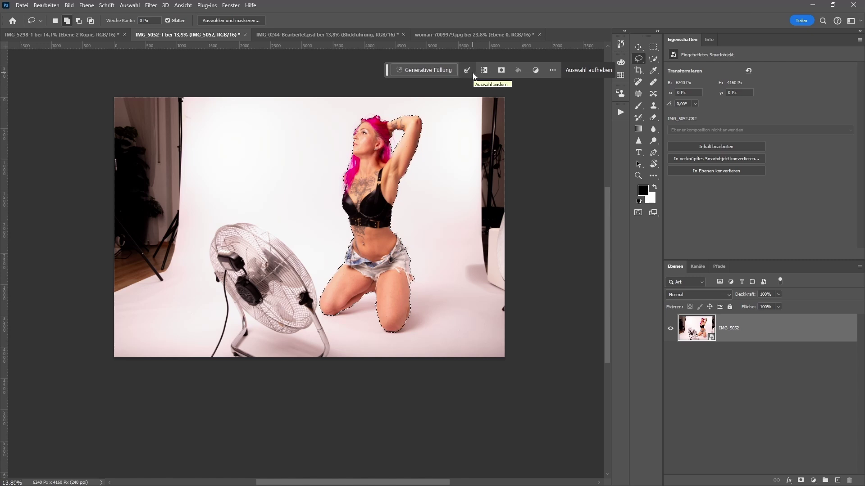
# Invert the selection and run Generative Fill with the prompt 'clean bright backdrop'
pyautogui.click(238, 7)
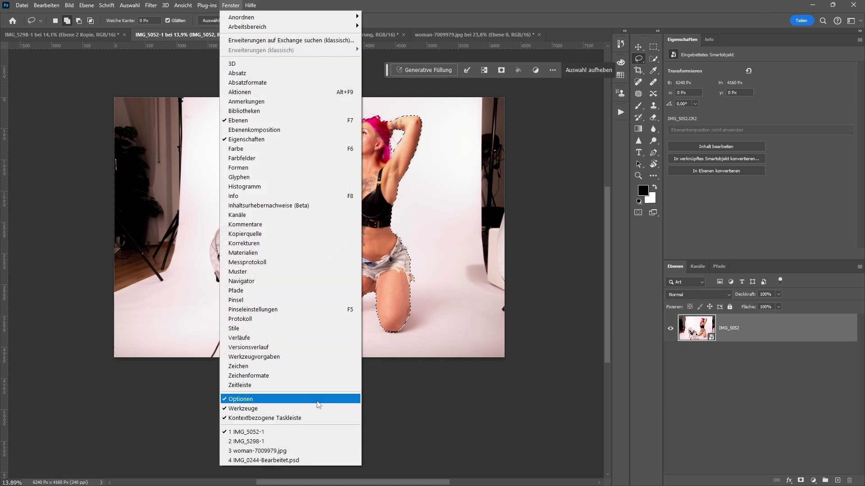
pyautogui.click(556, 6)
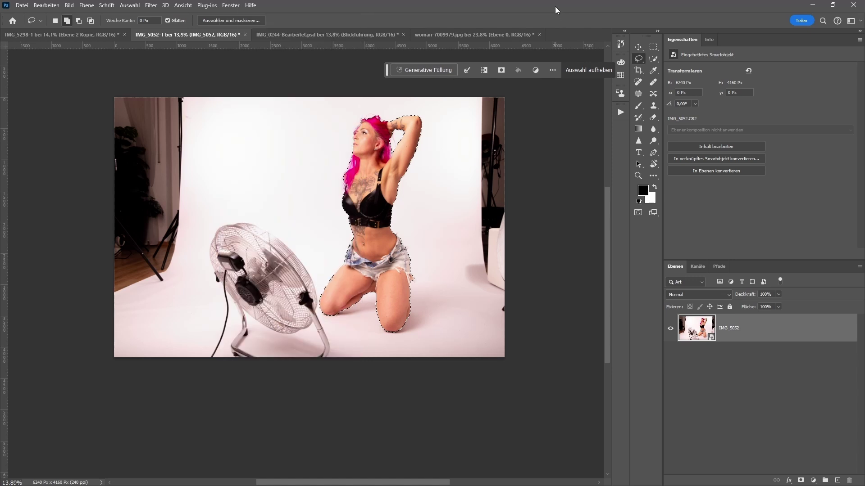
pyautogui.click(484, 70)
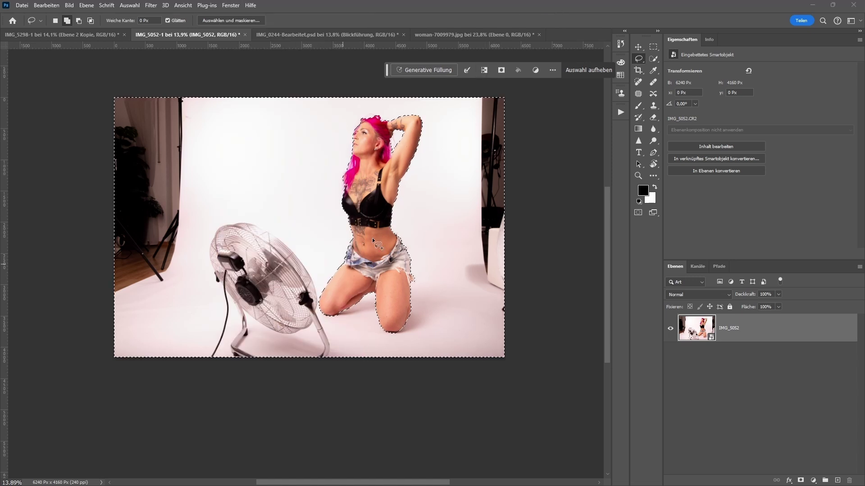
pyautogui.click(431, 71)
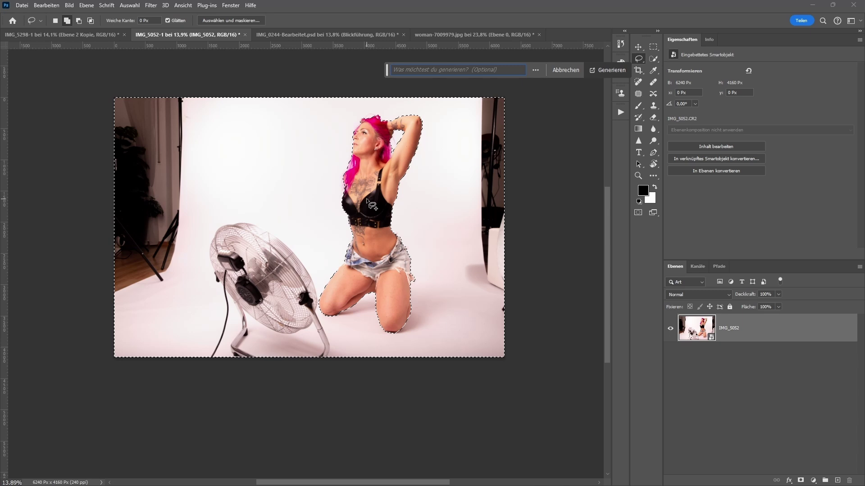
pyautogui.write('clean br')
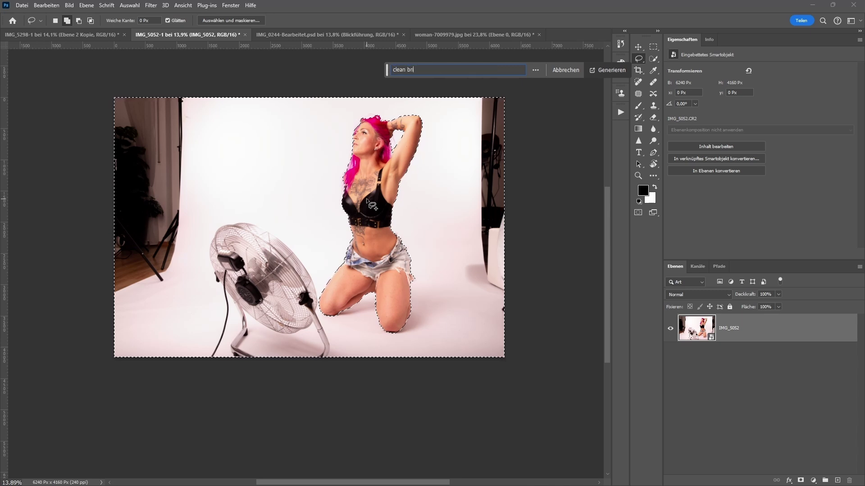
pyautogui.write('ight backdrop')
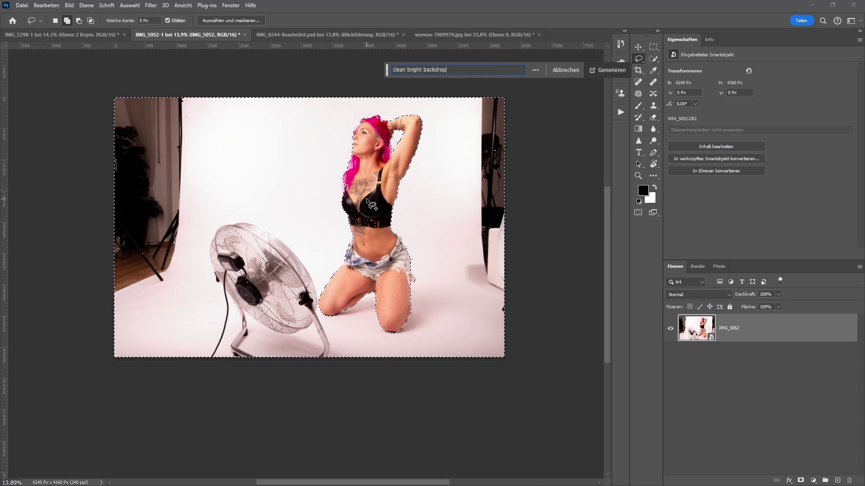
pyautogui.click(606, 71)
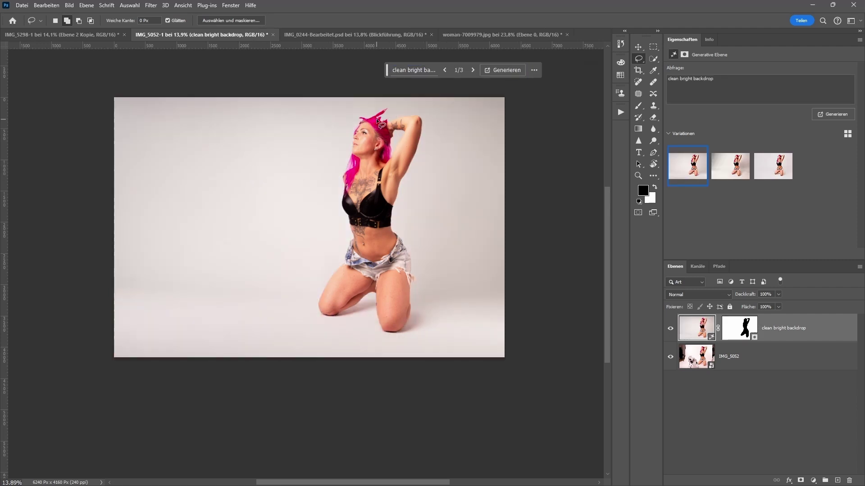
# Preview the second and third generated backdrop variations
pyautogui.scroll(2, 380, 122)
pyautogui.scroll(2, 364, 118)
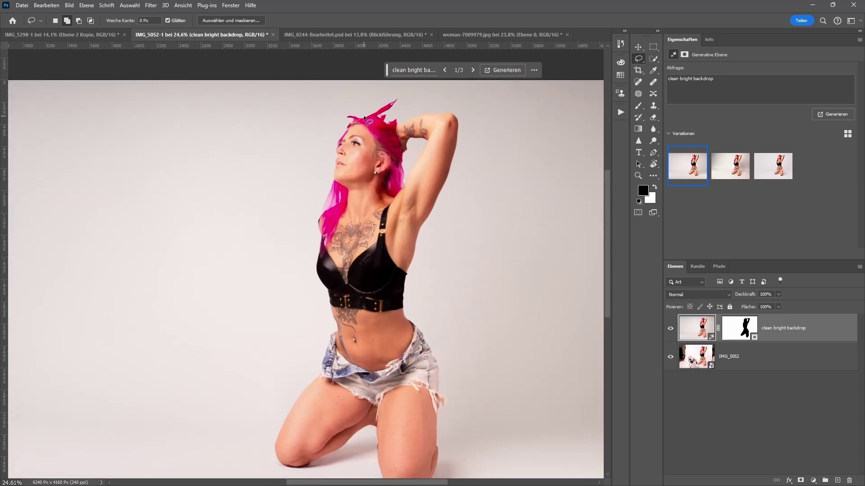
pyautogui.click(725, 167)
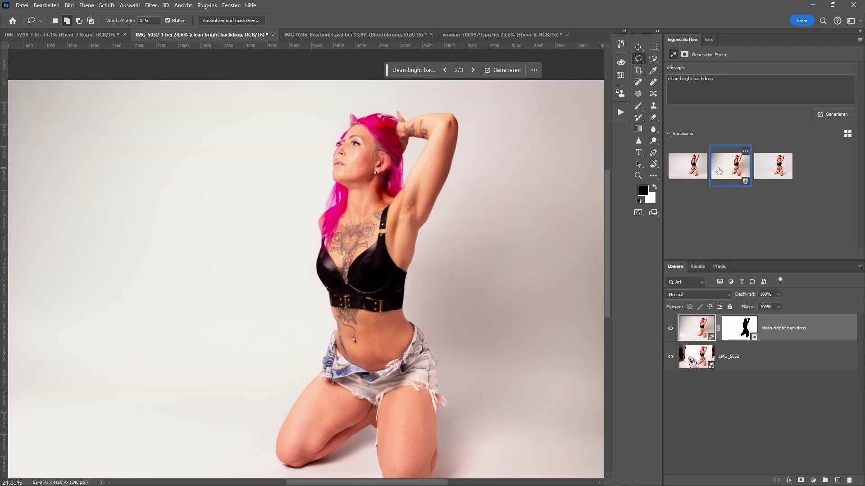
pyautogui.moveTo(772, 166)
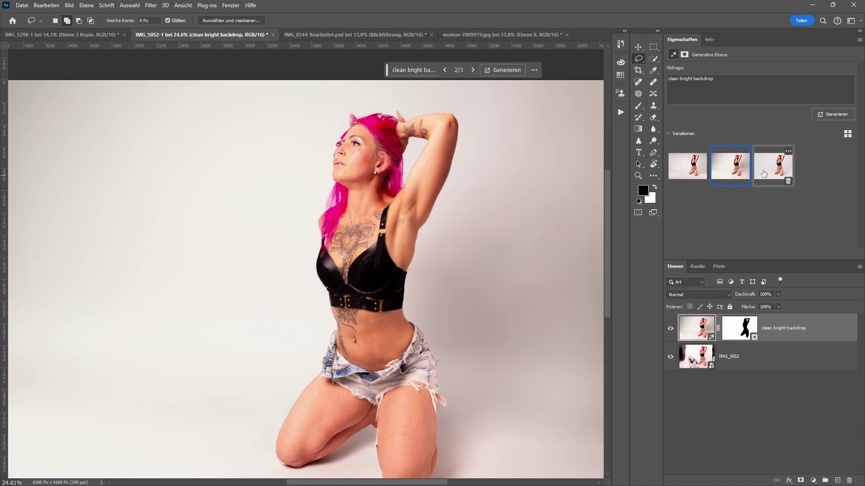
pyautogui.click(766, 169)
# Delete the 'clean bright backdrop' Generative Fill layer
pyautogui.scroll(-1, 421, 250)
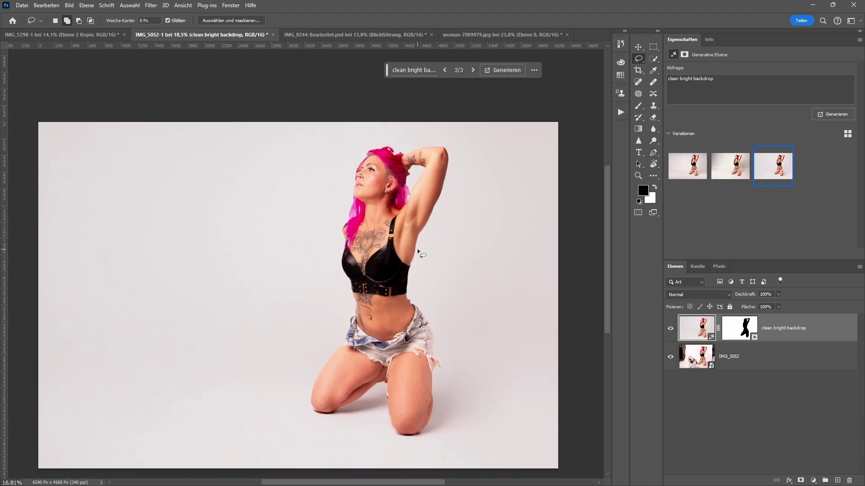
pyautogui.scroll(-1, 422, 254)
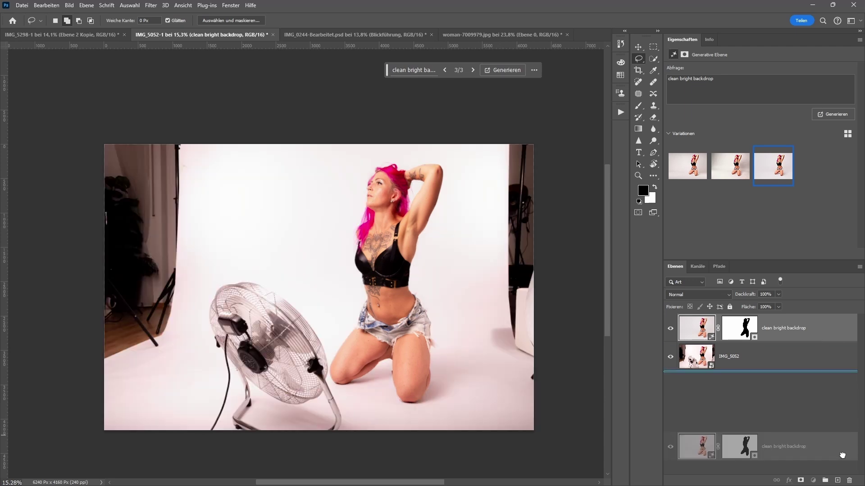
pyautogui.moveTo(821, 339); pyautogui.dragTo(850, 481)
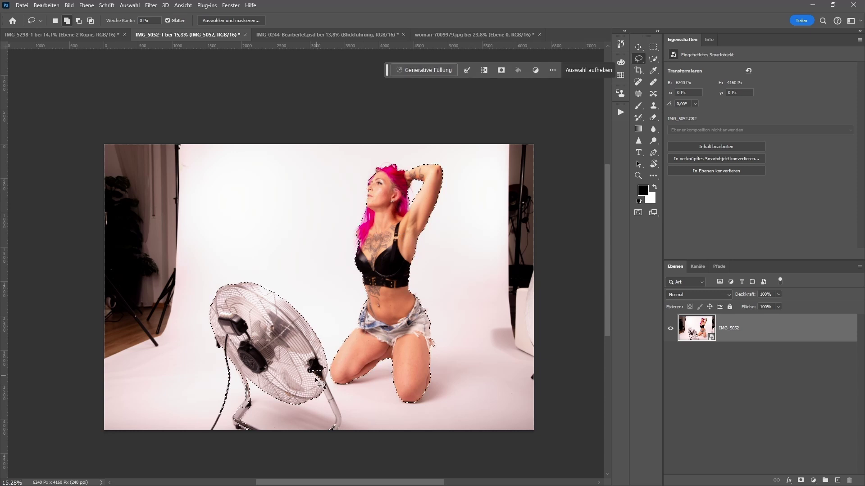
# Alt-lasso the fan and its stem out of the selection
pyautogui.scroll(3, 316, 378)
pyautogui.moveTo(234, 240); pyautogui.dragTo(321, 371)
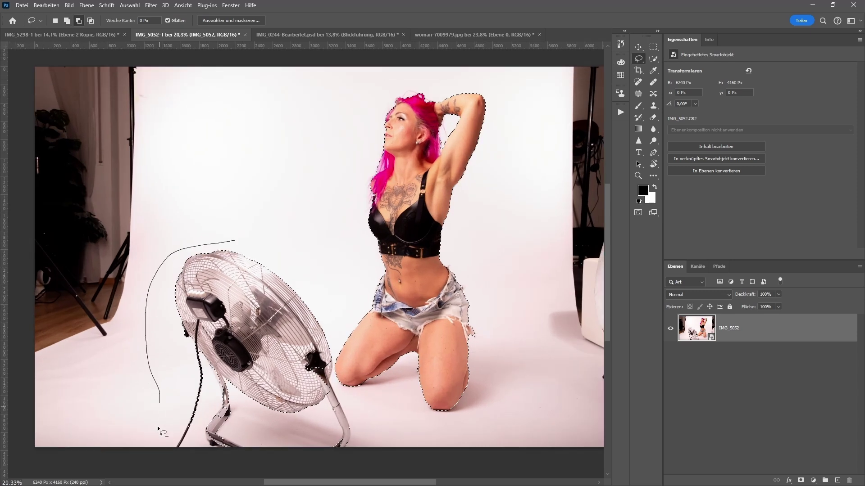
pyautogui.moveTo(278, 255)
pyautogui.mouseDown()
pyautogui.moveTo(361, 431)
pyautogui.moveTo(333, 381)
pyautogui.mouseUp()
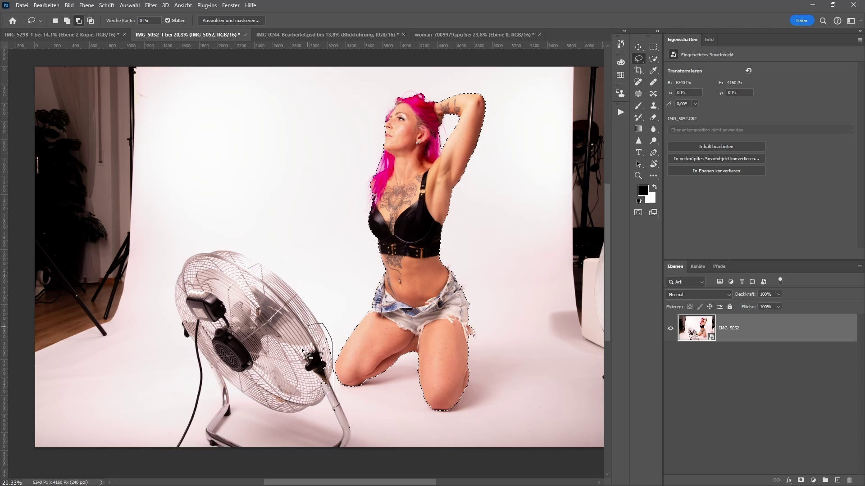
pyautogui.moveTo(304, 350); pyautogui.dragTo(357, 431)
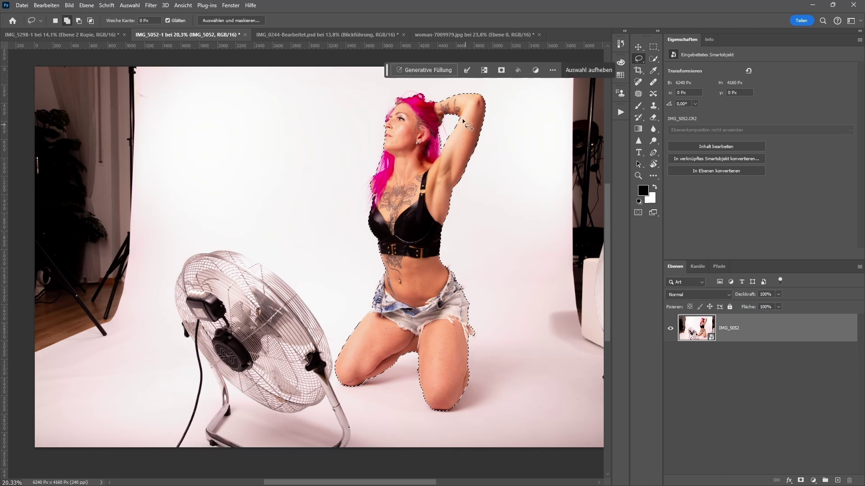
# Expand the selection by 50 pixels
pyautogui.click(466, 70)
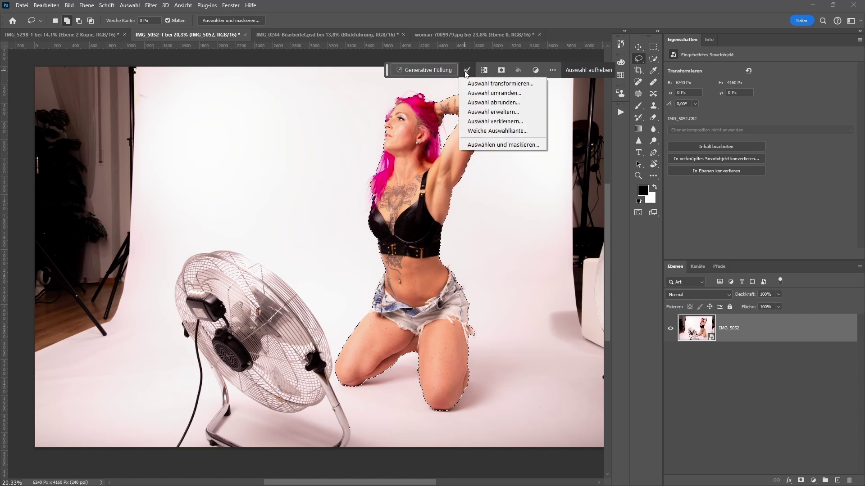
pyautogui.click(501, 112)
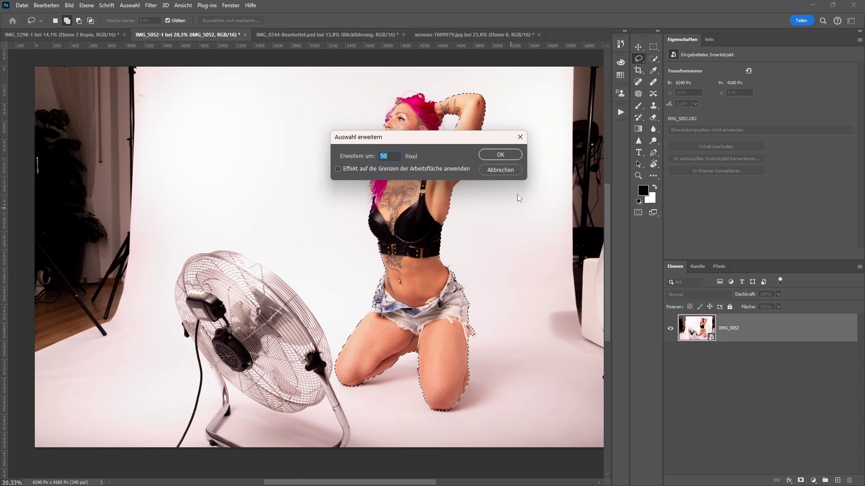
pyautogui.click(497, 156)
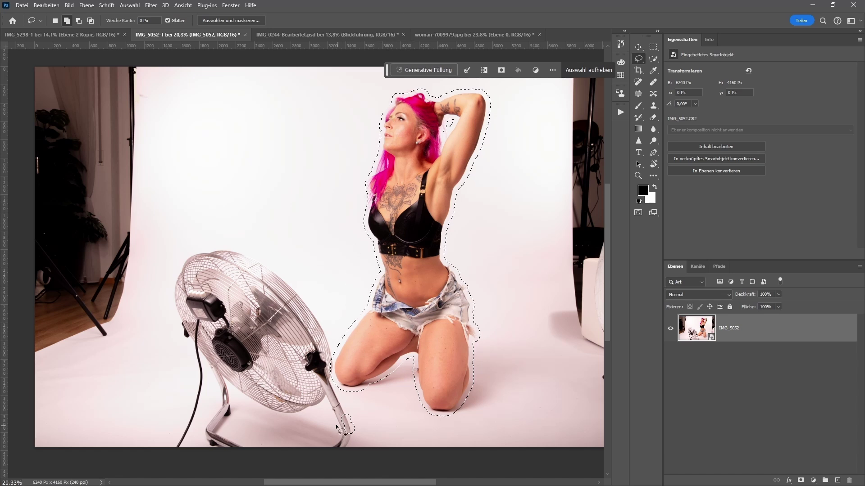
# Trim the stray selection bits near the fan leg and knob
pyautogui.scroll(1, 341, 430)
pyautogui.scroll(1, 340, 405)
pyautogui.scroll(1, 338, 369)
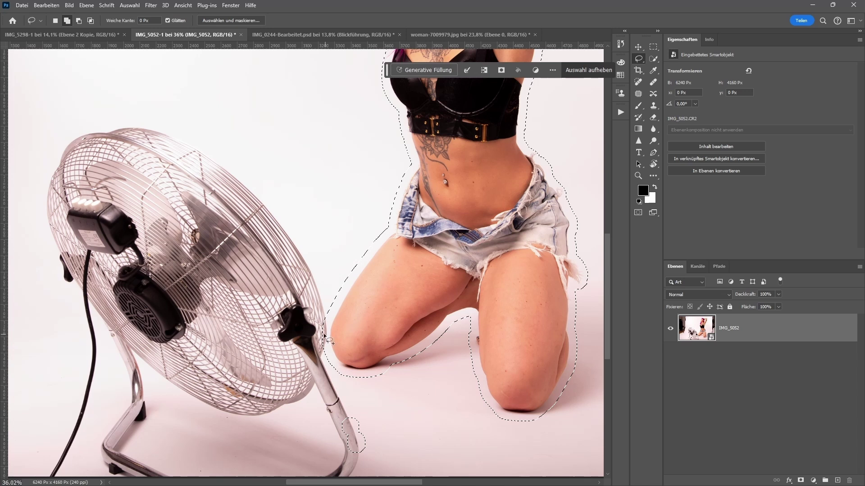
pyautogui.moveTo(353, 412); pyautogui.dragTo(367, 418)
pyautogui.moveTo(308, 299)
pyautogui.mouseDown()
pyautogui.moveTo(328, 323)
pyautogui.moveTo(325, 303)
pyautogui.mouseUp()
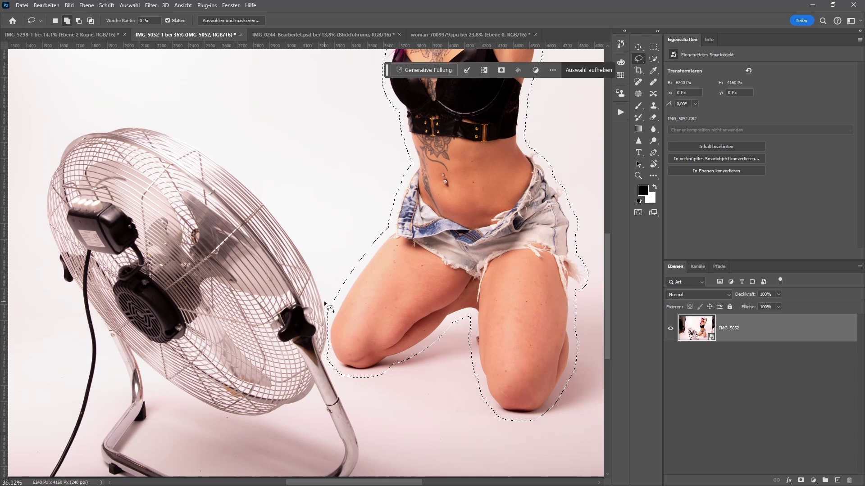
pyautogui.scroll(-2, 315, 282)
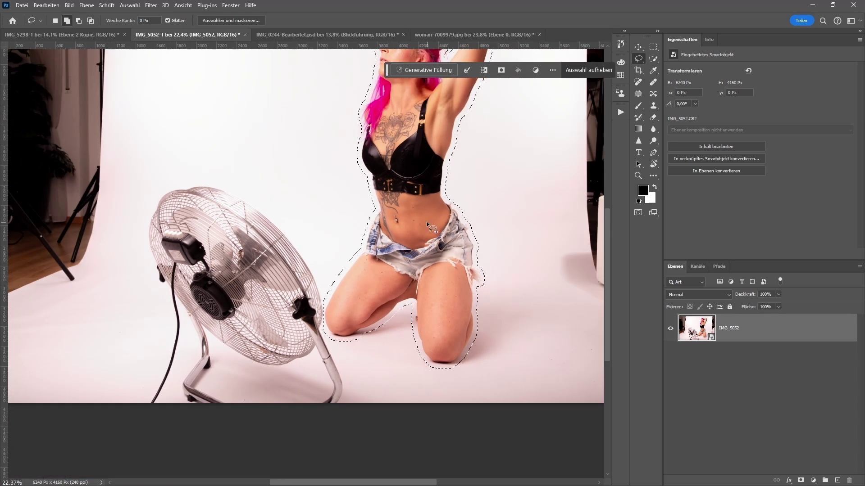
pyautogui.scroll(-1, 419, 226)
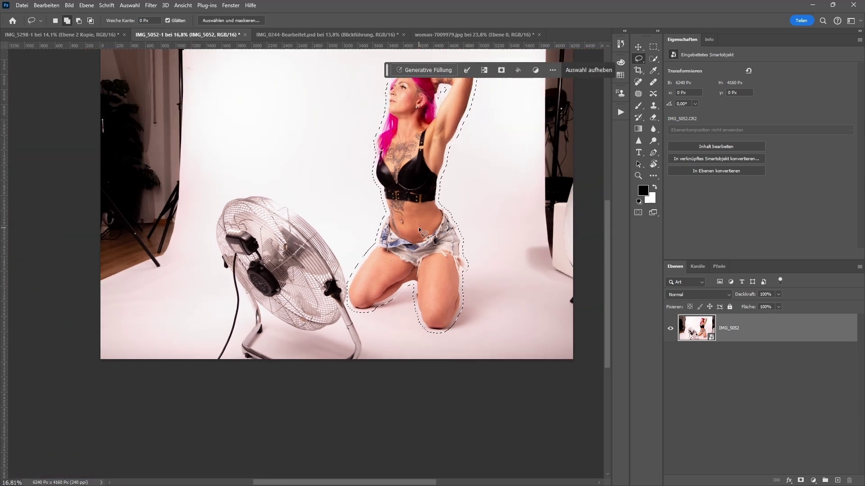
# Generate 'clean bright backdrop' with Generative Fill, then undo the result that replaced the woman
pyautogui.click(439, 72)
pyautogui.write('cle')
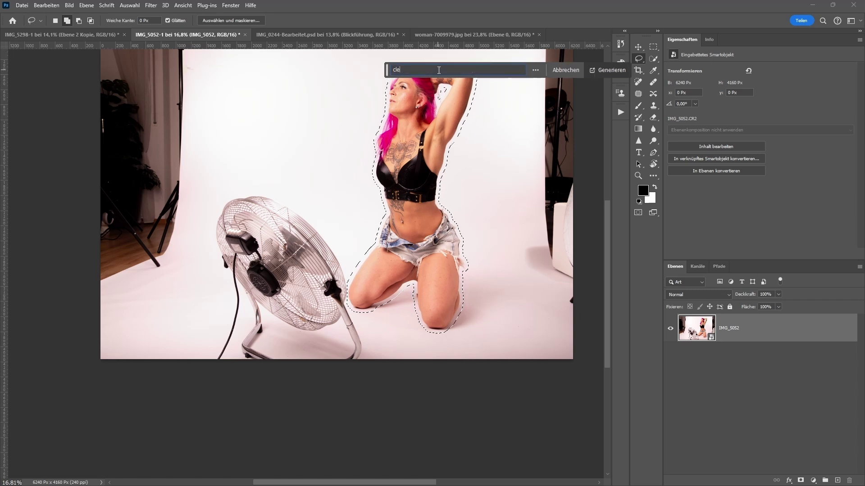
pyautogui.write('an brigh')
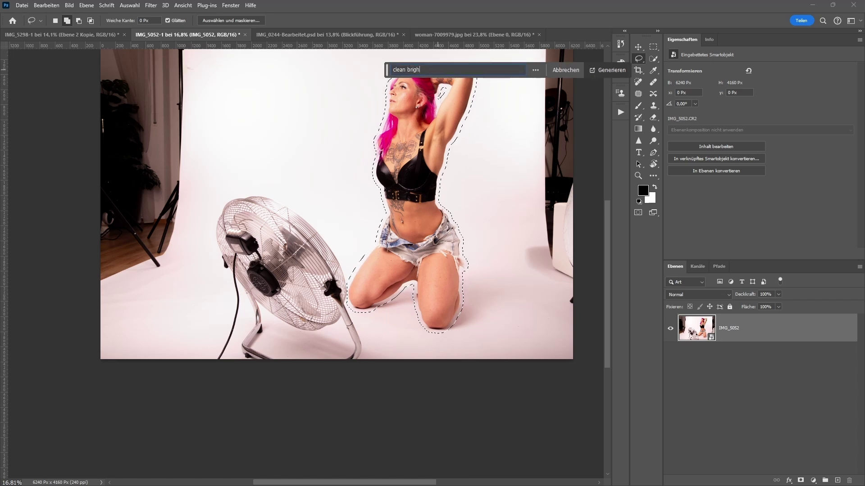
pyautogui.write('t backdrop')
pyautogui.click(610, 70)
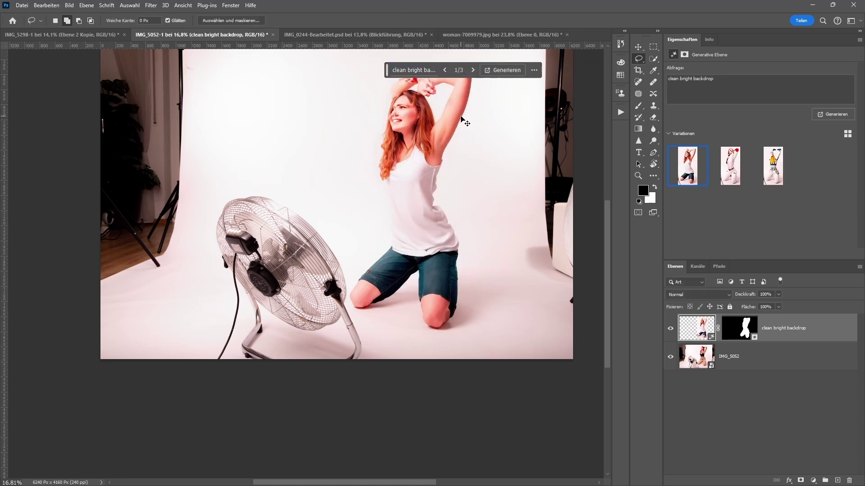
pyautogui.hotkey('ctrl', 'z')
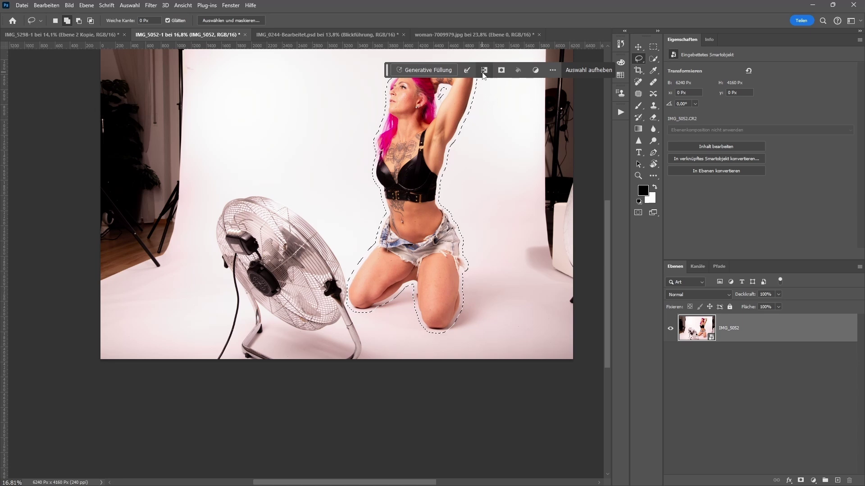
# Invert the selection to the background and enter the Generative Fill prompt 'clean bright backdrop'
pyautogui.click(484, 71)
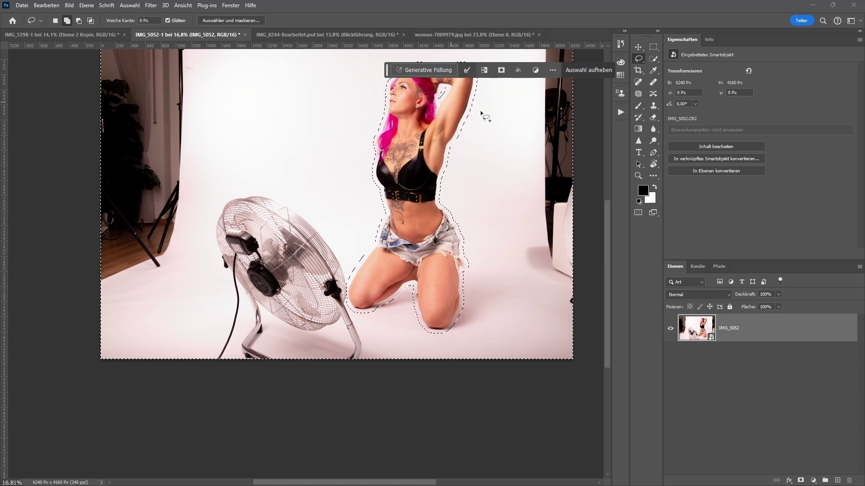
pyautogui.click(424, 71)
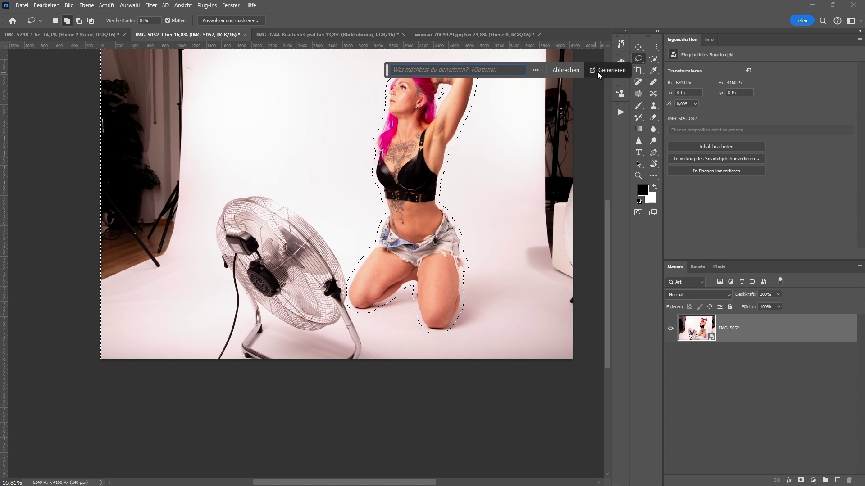
pyautogui.click(597, 72)
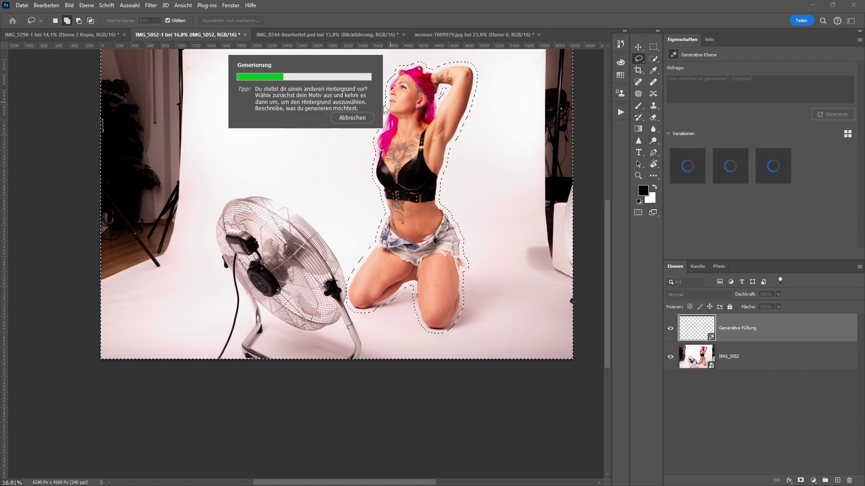
pyautogui.click(352, 118)
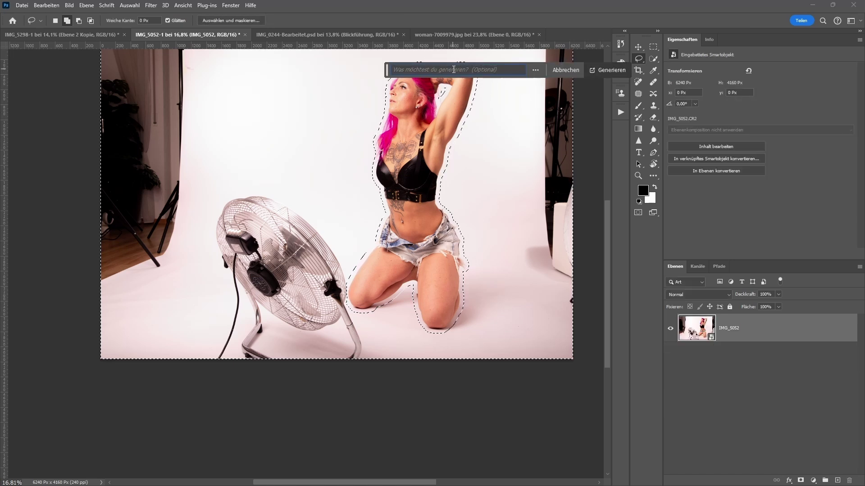
pyautogui.write('clean brig')
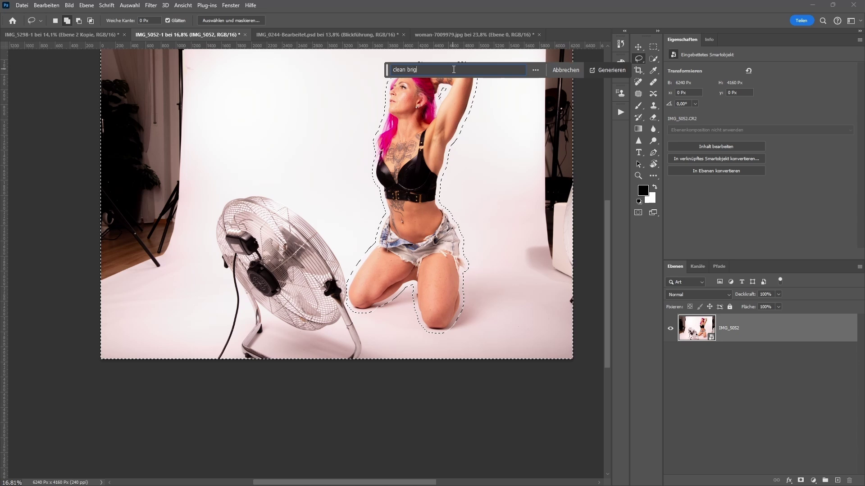
pyautogui.write('ht ')
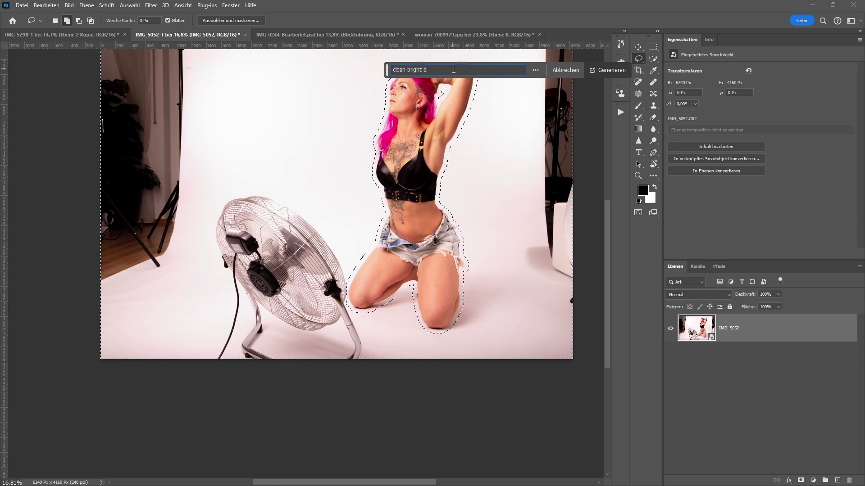
pyautogui.write('backdrop')
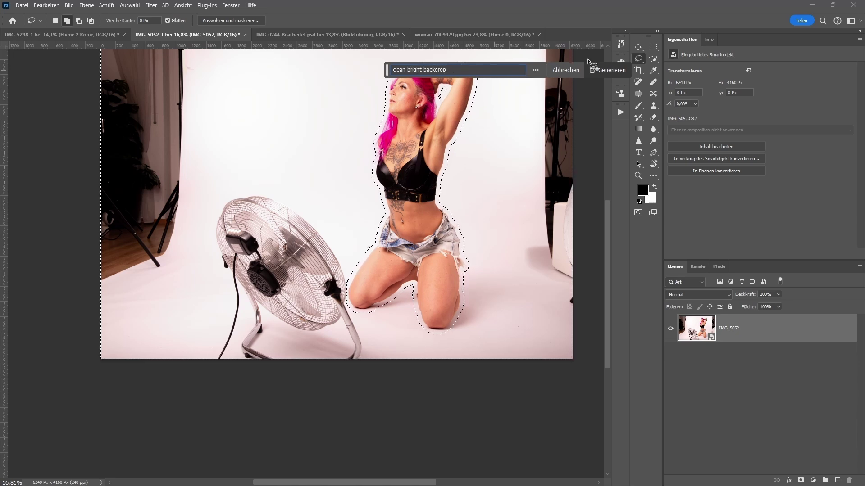
# Generate the 'clean bright backdrop' fill and preview the second and third variations
pyautogui.click(600, 70)
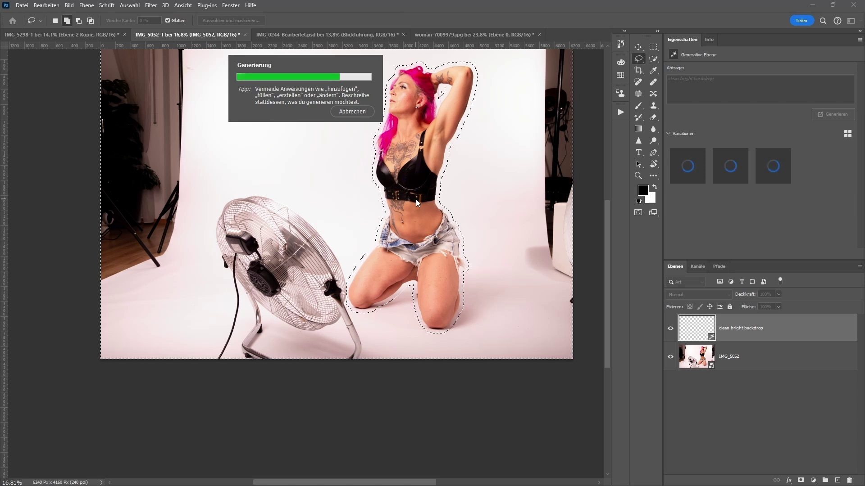
pyautogui.press('Escape')
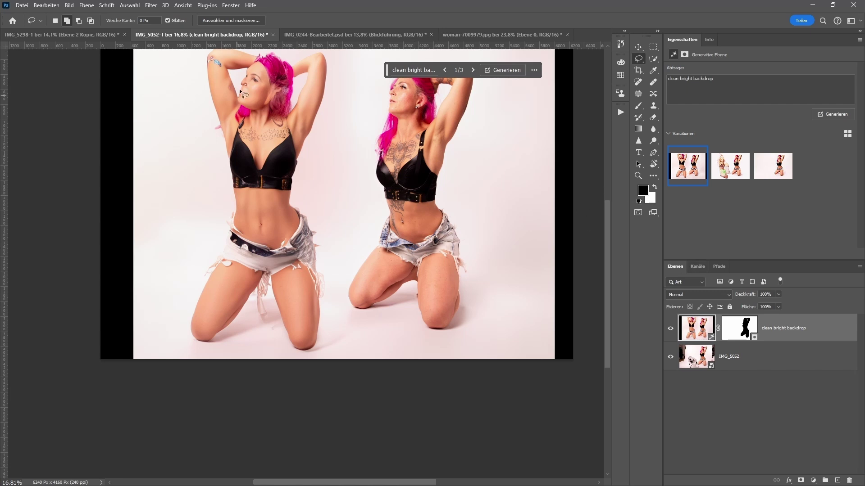
pyautogui.scroll(-3, 244, 89)
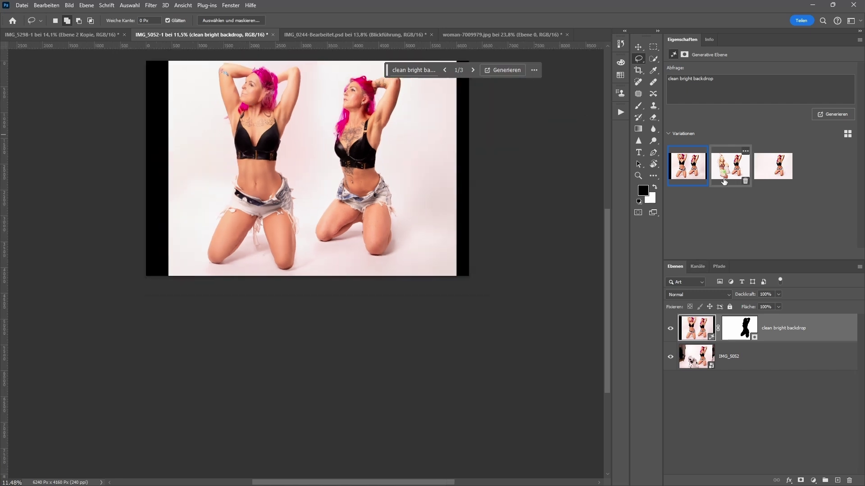
pyautogui.click(726, 180)
pyautogui.click(775, 174)
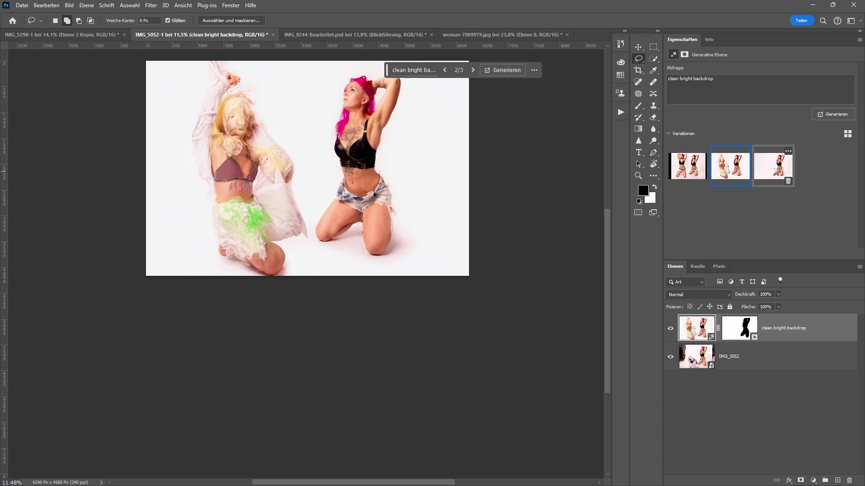
# Compare with variation 1, choose variation 3 with one woman, then hide the layer to compare
pyautogui.scroll(3, 382, 169)
pyautogui.scroll(1, 381, 167)
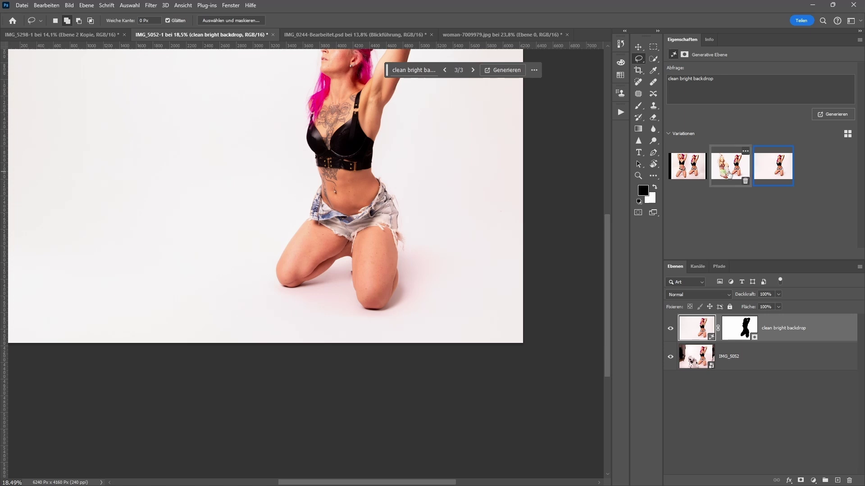
pyautogui.click(692, 173)
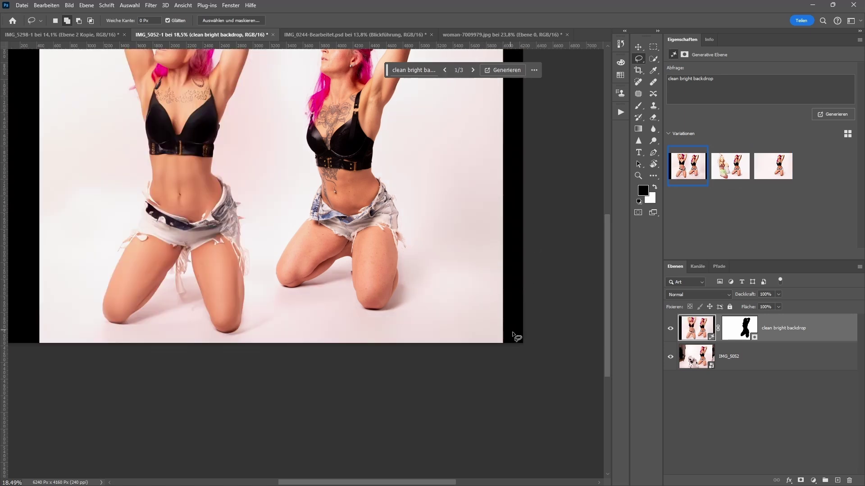
pyautogui.scroll(-1, 507, 130)
pyautogui.click(773, 166)
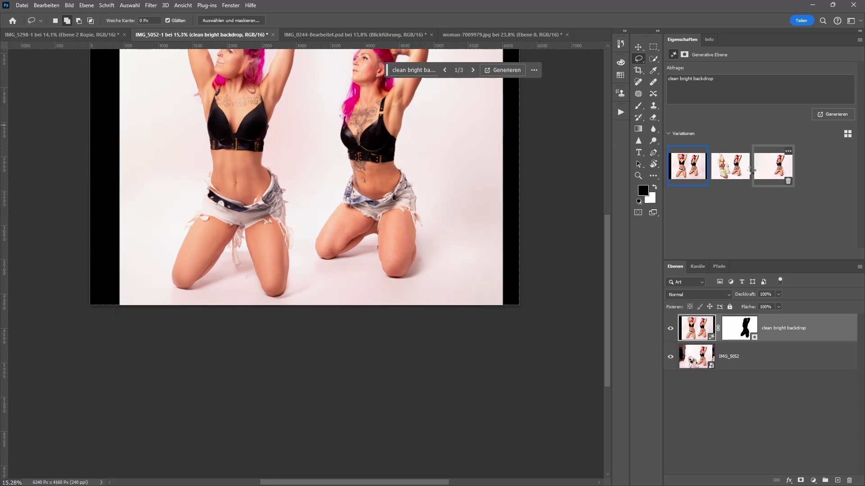
pyautogui.scroll(-1, 417, 118)
pyautogui.scroll(-1, 417, 118)
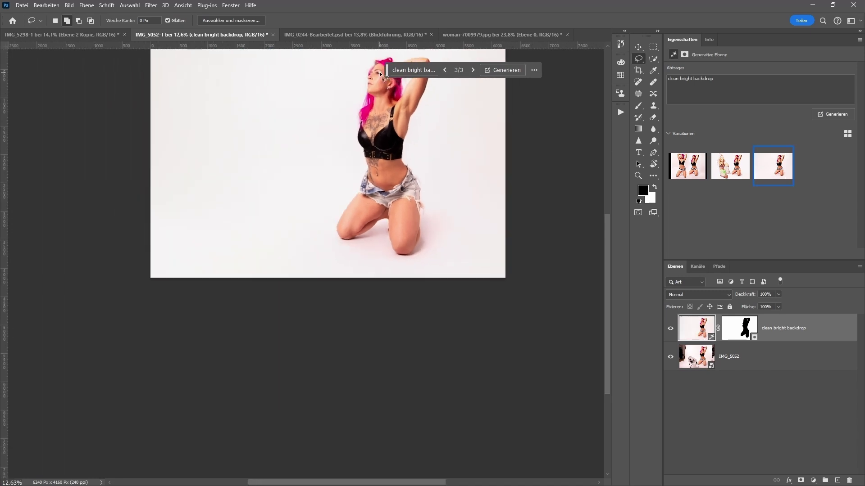
pyautogui.scroll(2, 380, 71)
pyautogui.scroll(-1, 371, 163)
pyautogui.scroll(-1, 372, 163)
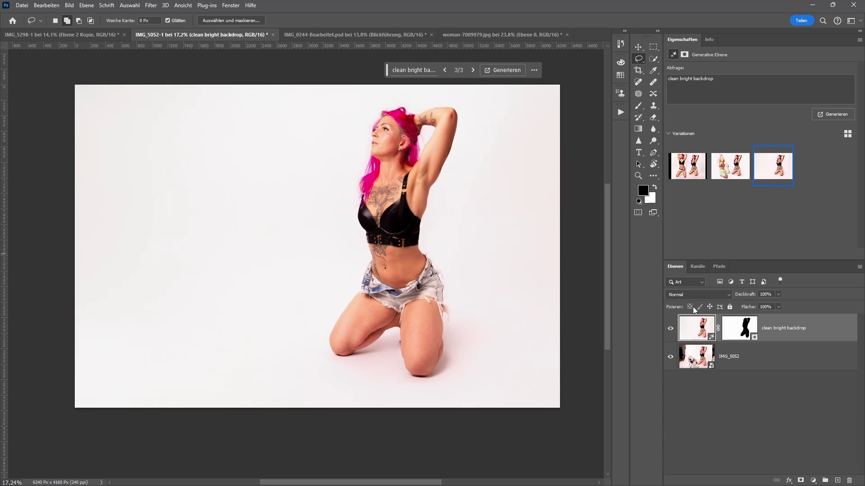
pyautogui.click(671, 329)
# Show the generated clean backdrop again and zoom in to inspect the result
pyautogui.click(671, 329)
pyautogui.scroll(3, 233, 255)
pyautogui.scroll(3, 203, 329)
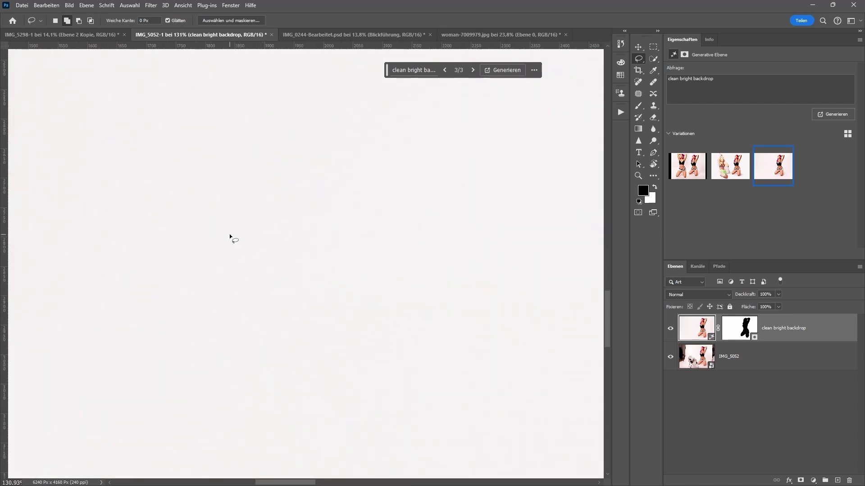
pyautogui.scroll(-4, 301, 231)
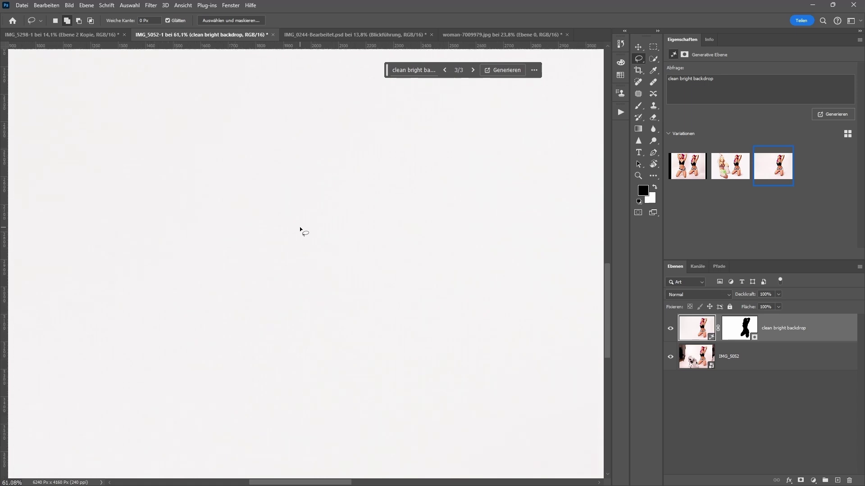
pyautogui.scroll(-2, 301, 231)
pyautogui.scroll(-2, 301, 231)
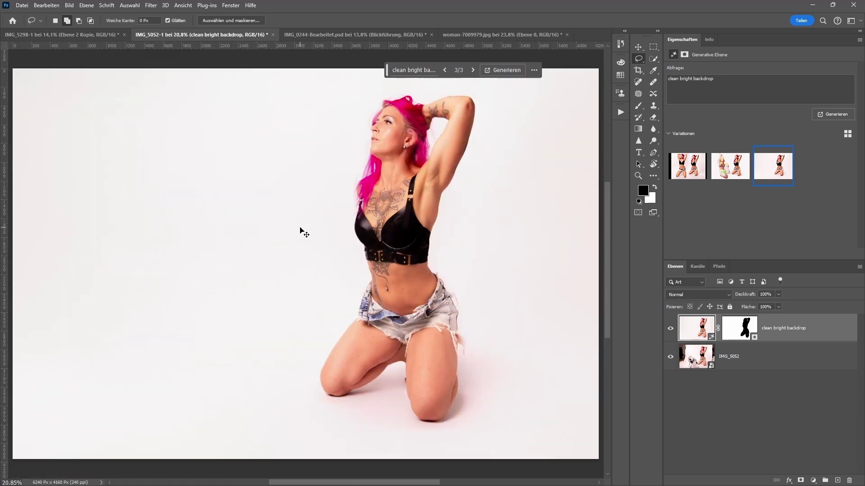
pyautogui.scroll(-1, 503, 164)
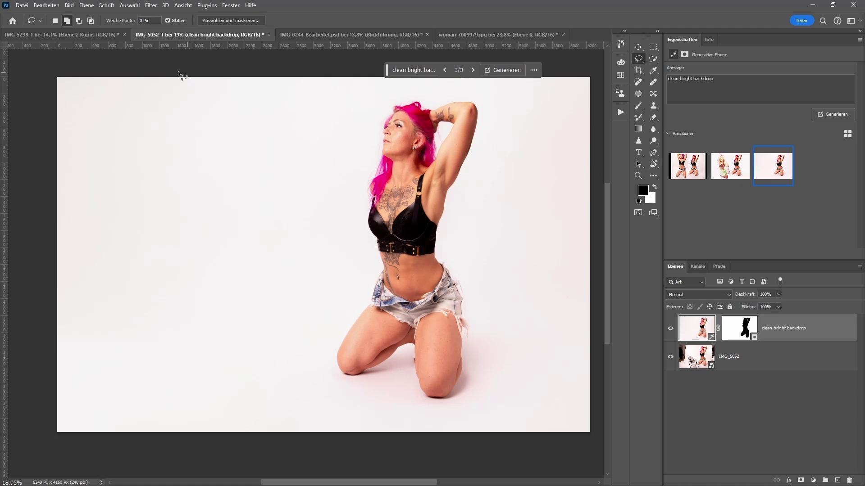
# Look through IMG_5298-1 and IMG_5052-1, then bring up IMG_0244-Bearbeitet.psd
pyautogui.click(100, 32)
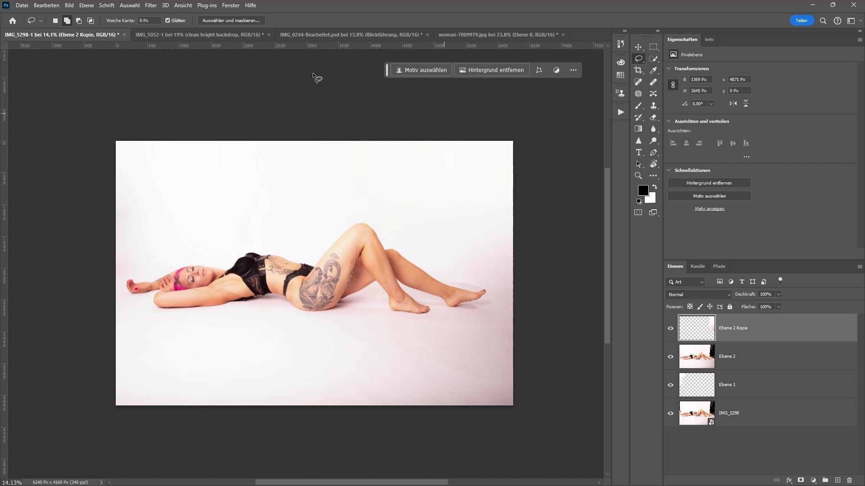
pyautogui.click(159, 35)
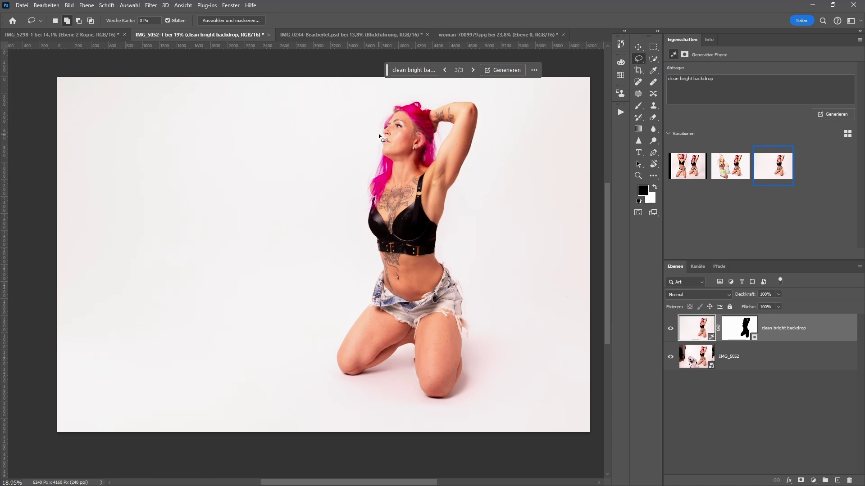
pyautogui.click(366, 35)
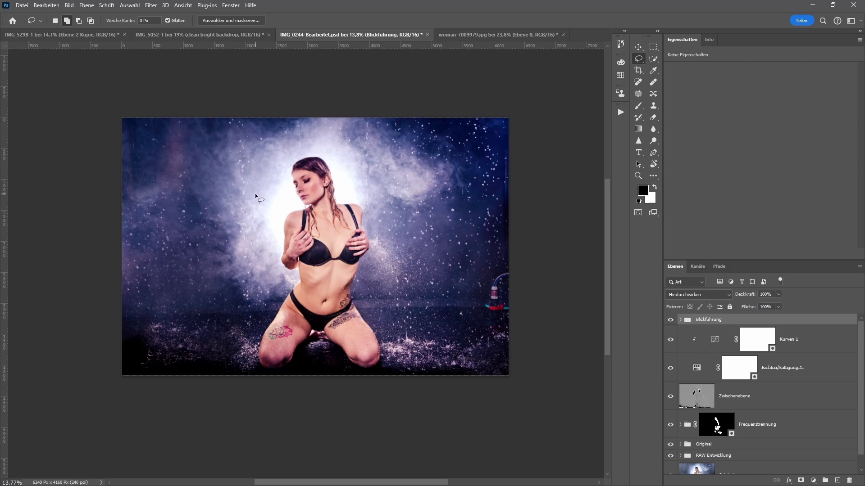
# Inspect the IMG_0244 image, then stamp all visible layers into new layer Ebene 1 (Ctrl+Alt+Shift+E)
pyautogui.scroll(1, 153, 216)
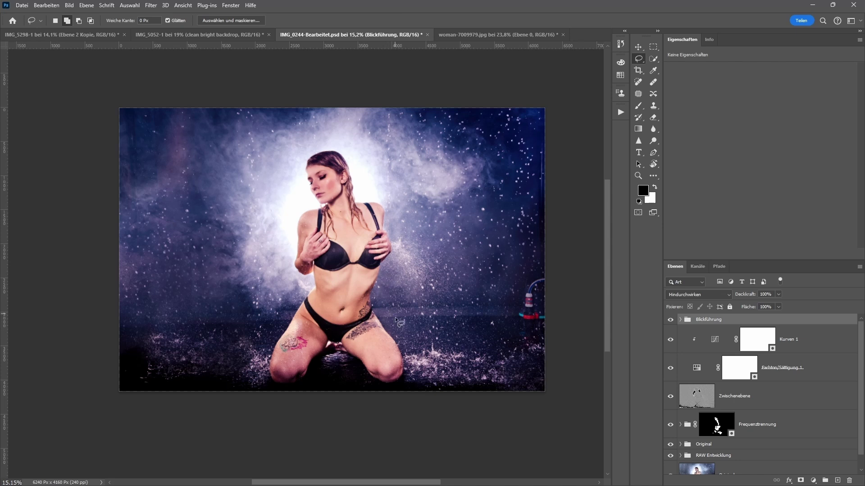
pyautogui.scroll(1, 177, 319)
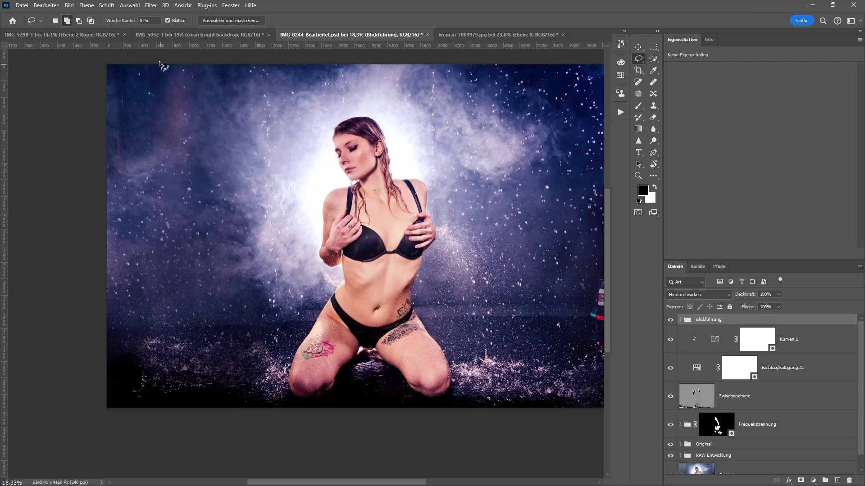
pyautogui.hscroll(5, 501, 315)
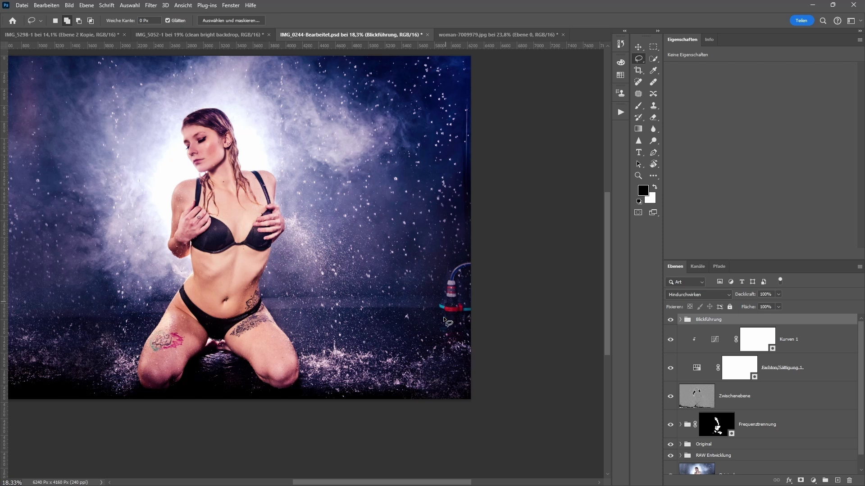
pyautogui.scroll(-1, 426, 274)
pyautogui.scroll(-1, 423, 278)
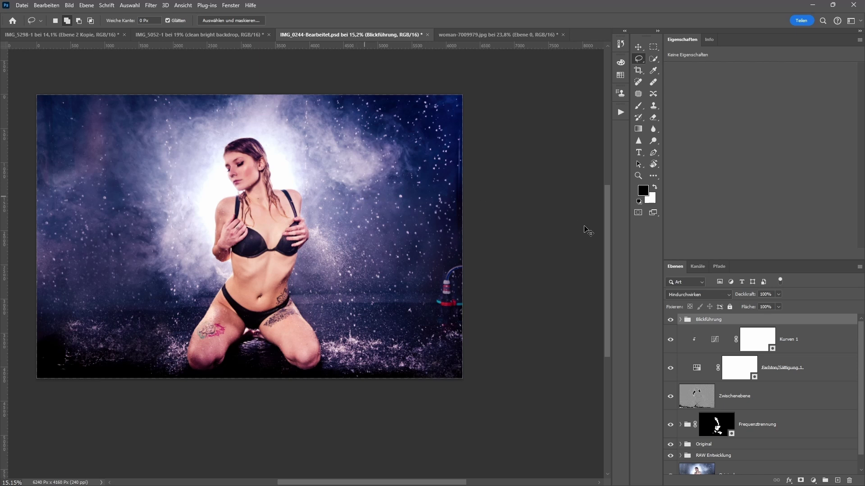
pyautogui.hotkey('ctrl', 'shift', 'alt', 'e')
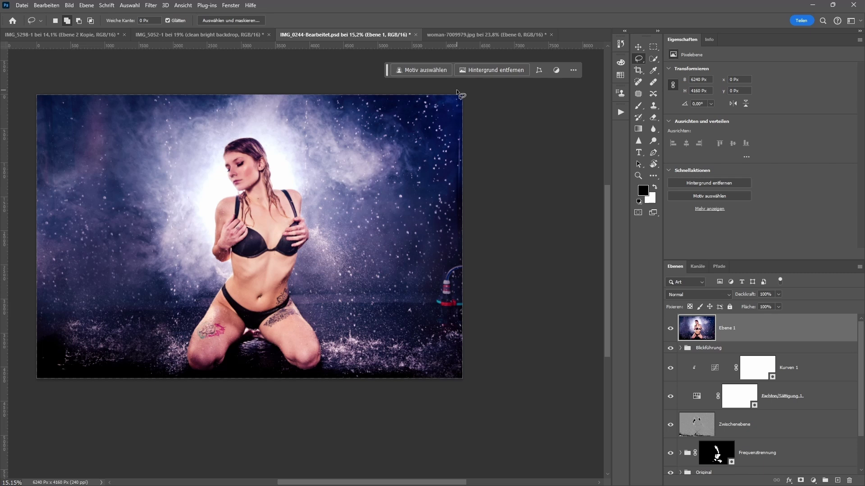
# Lasso the right edge with its equipment and the left edge strip, then generate a prompt-less fill
pyautogui.moveTo(456, 90)
pyautogui.mouseDown()
pyautogui.moveTo(436, 266)
pyautogui.moveTo(513, 77)
pyautogui.mouseUp()
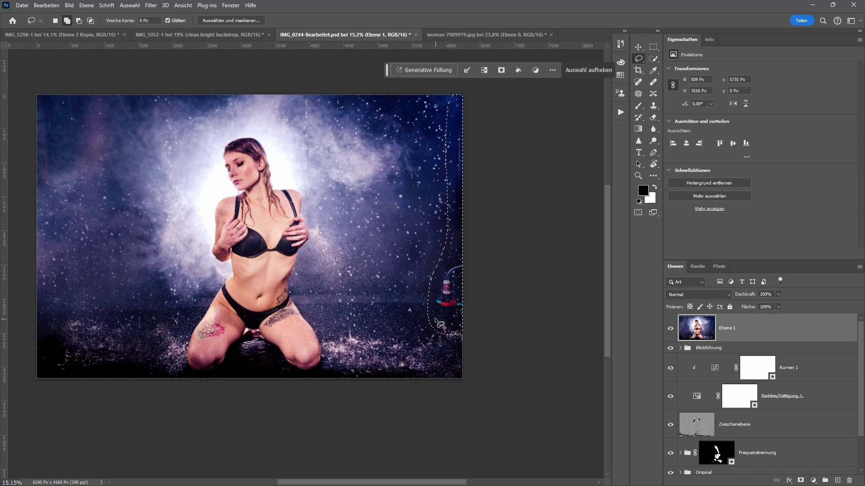
pyautogui.moveTo(433, 318); pyautogui.dragTo(411, 339)
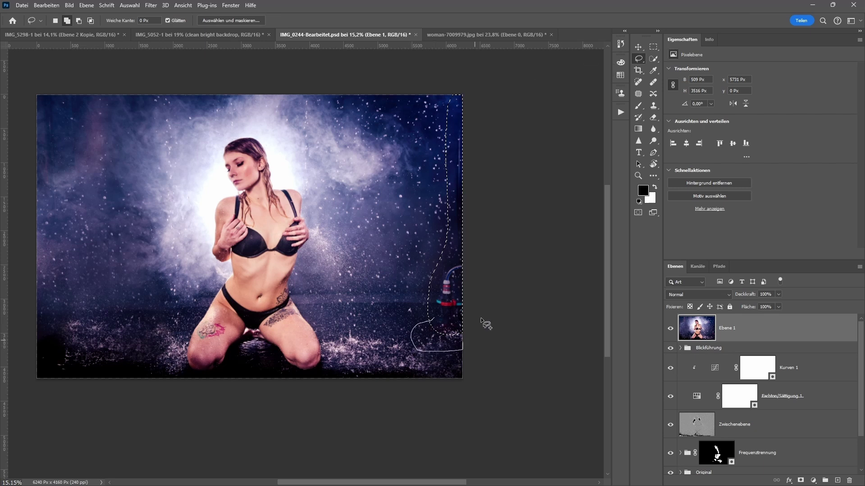
pyautogui.moveTo(480, 322); pyautogui.dragTo(480, 321)
pyautogui.hscroll(-3, 316, 203)
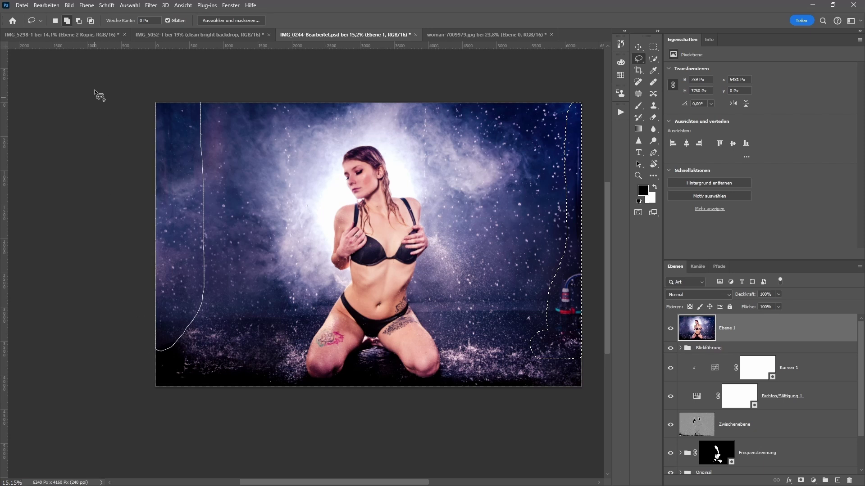
pyautogui.moveTo(193, 317); pyautogui.dragTo(94, 89)
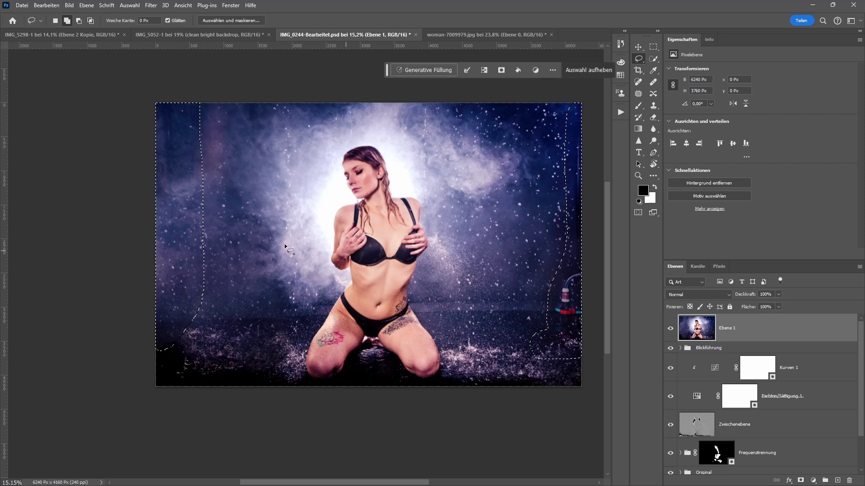
pyautogui.click(444, 71)
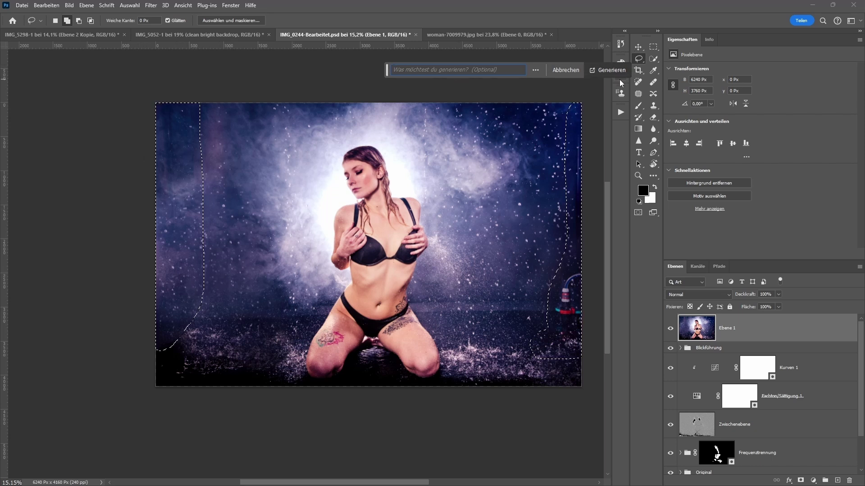
pyautogui.click(607, 71)
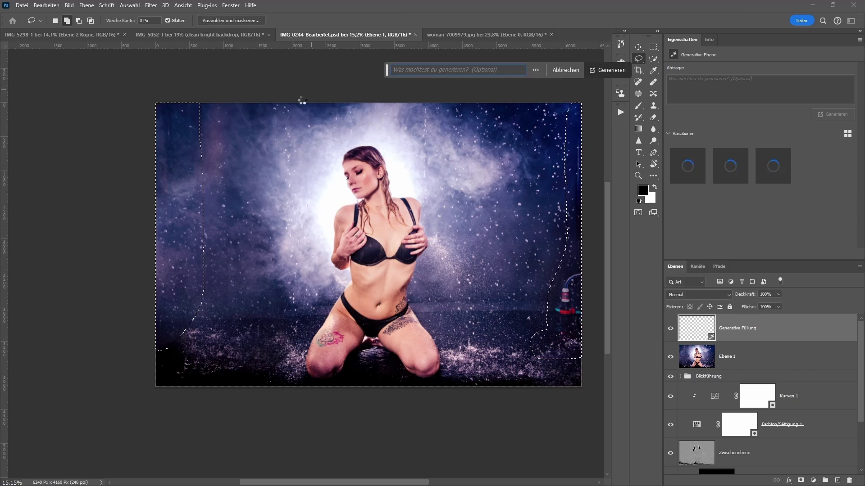
pyautogui.moveTo(729, 166)
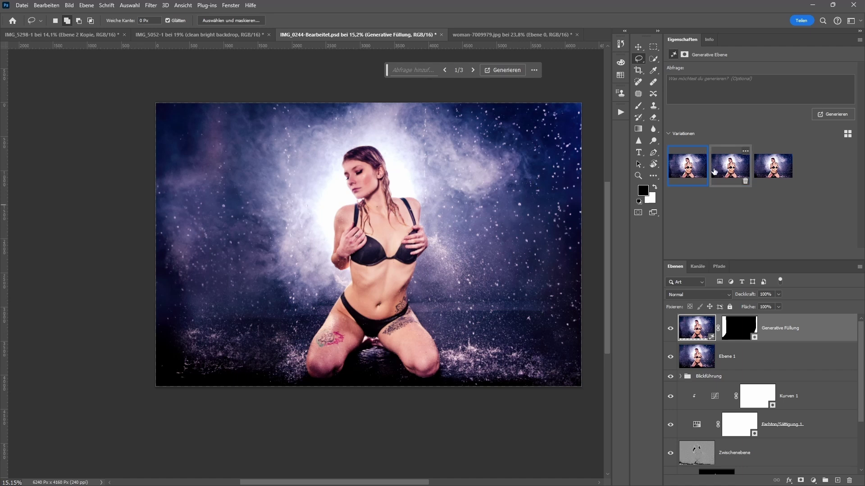
pyautogui.click(716, 171)
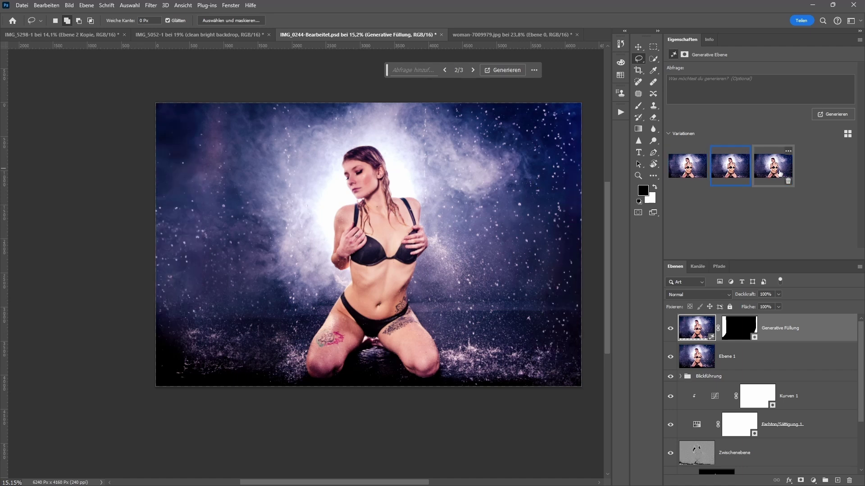
pyautogui.click(780, 172)
pyautogui.click(732, 171)
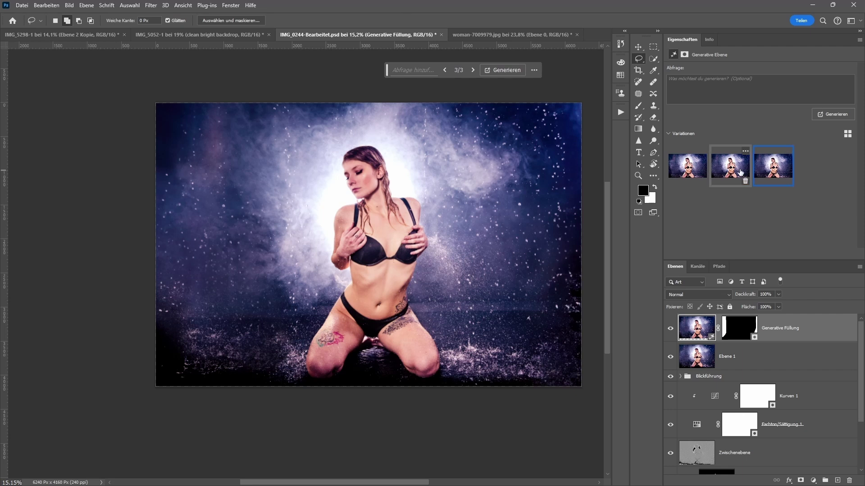
pyautogui.scroll(1, 556, 311)
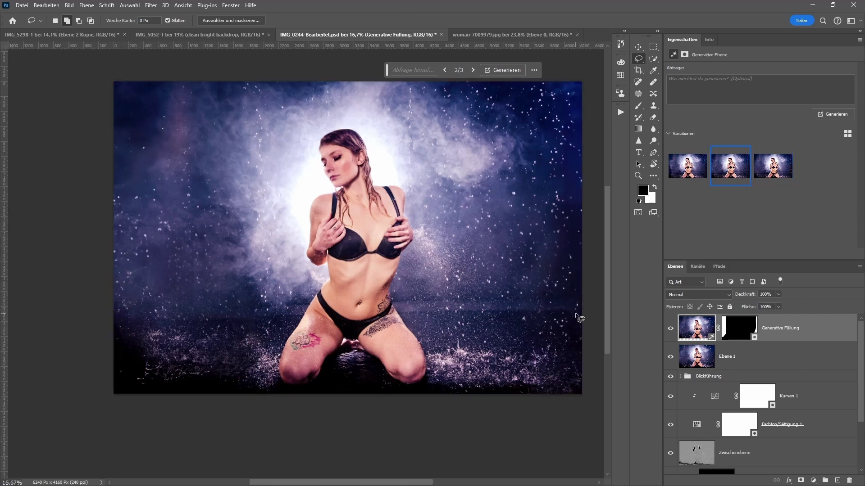
pyautogui.scroll(2, 556, 311)
pyautogui.scroll(-1, 556, 301)
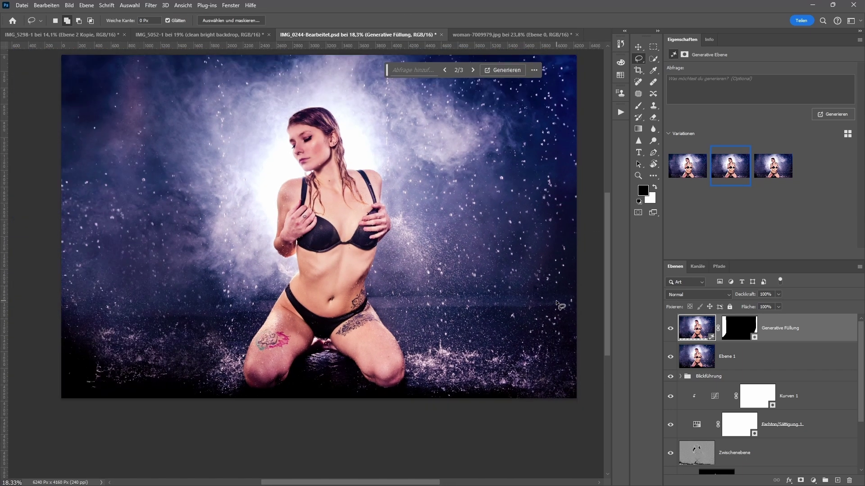
pyautogui.scroll(-1, 408, 280)
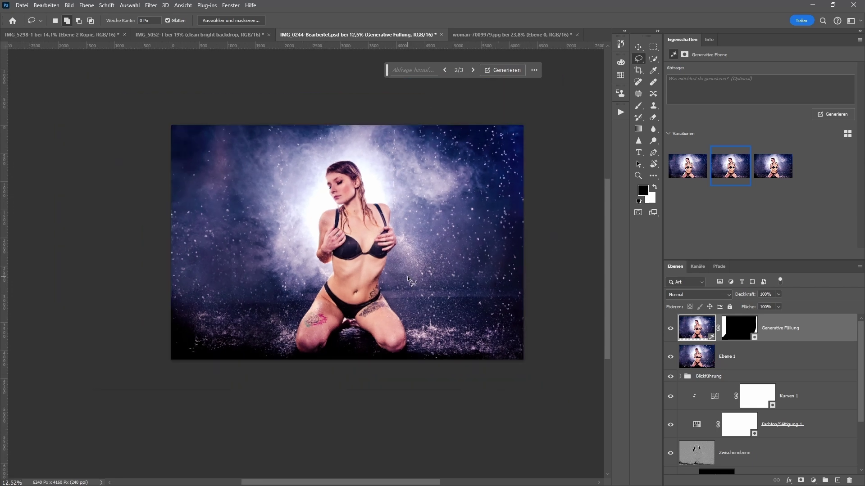
pyautogui.scroll(1, 195, 298)
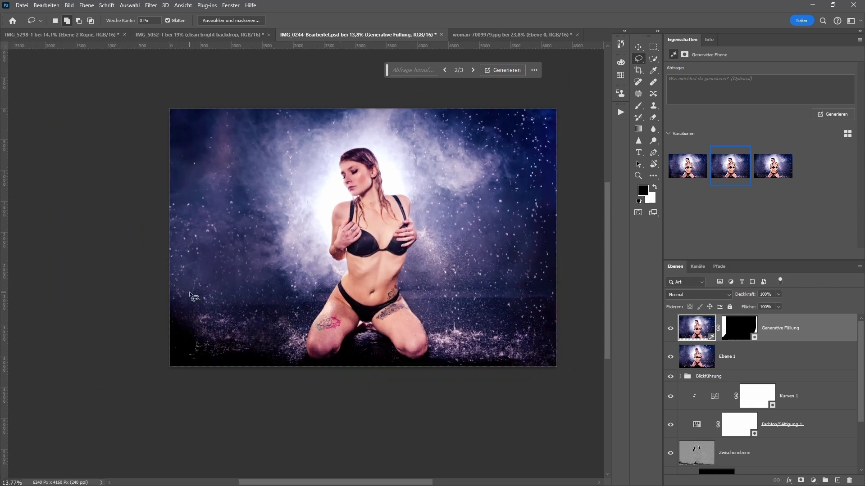
pyautogui.scroll(2, 197, 261)
pyautogui.scroll(2, 196, 224)
pyautogui.scroll(1, 196, 223)
pyautogui.scroll(1, 206, 221)
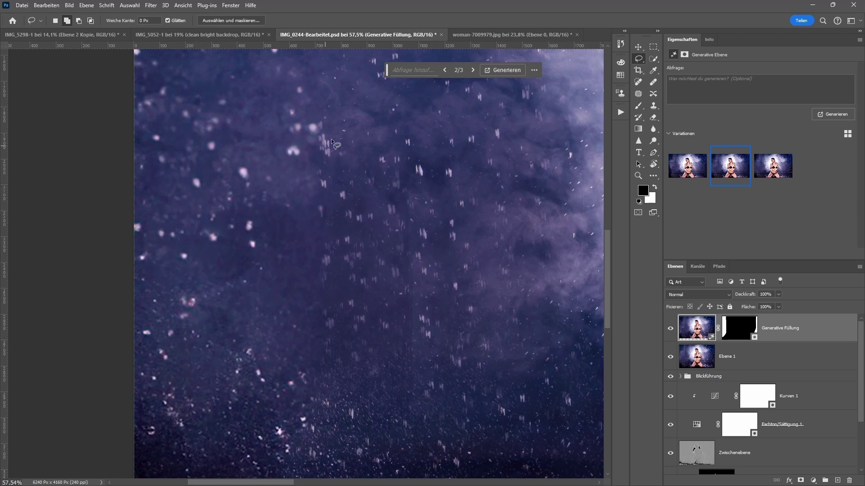
pyautogui.moveTo(463, 204); pyautogui.dragTo(297, 216)
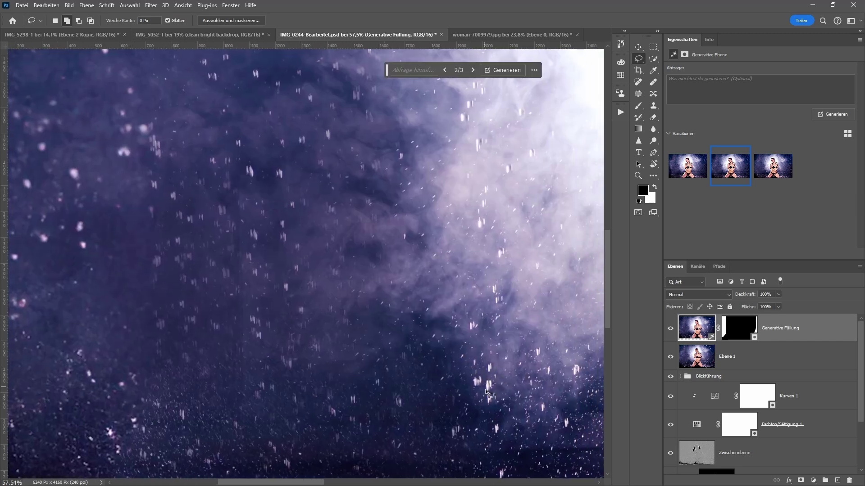
pyautogui.hscroll(-5, 190, 222)
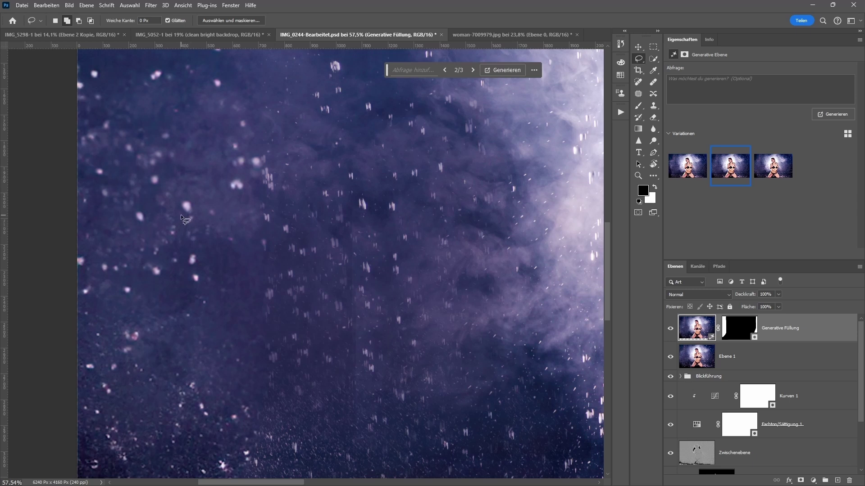
pyautogui.scroll(-2, 193, 201)
pyautogui.scroll(-2, 194, 199)
pyautogui.scroll(-2, 194, 199)
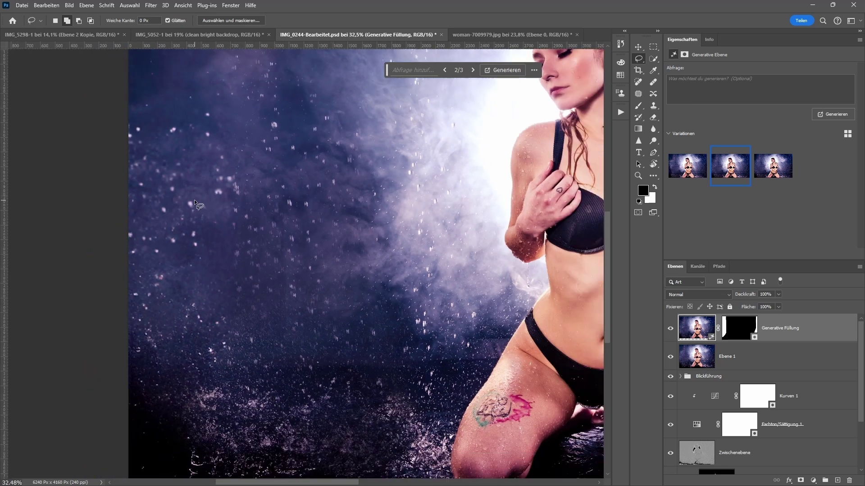
pyautogui.moveTo(194, 199); pyautogui.dragTo(68, 202)
pyautogui.scroll(-6, 327, 216)
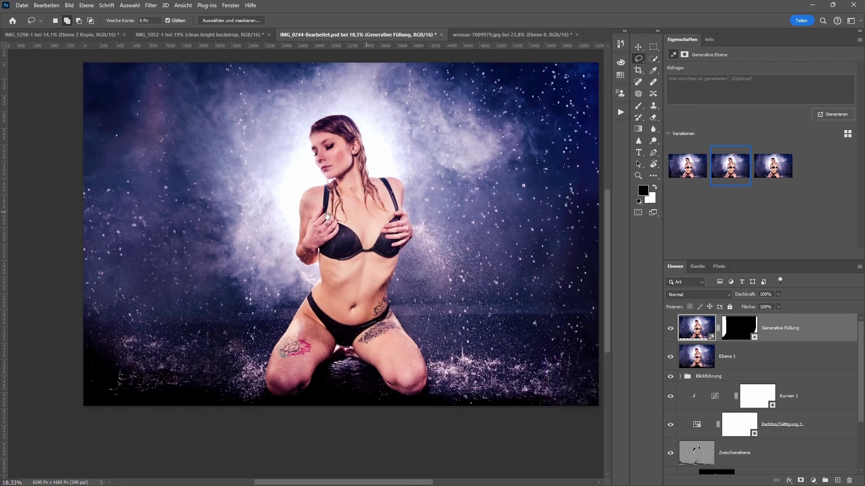
pyautogui.moveTo(328, 216); pyautogui.dragTo(314, 219)
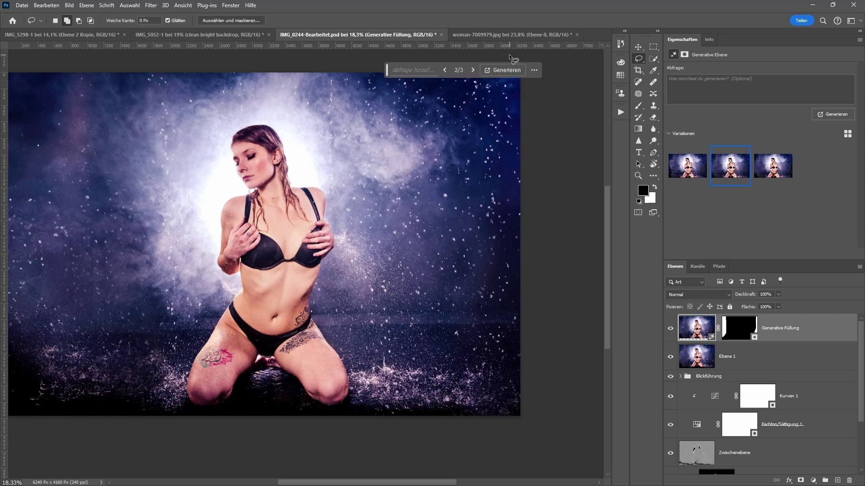
pyautogui.click(515, 39)
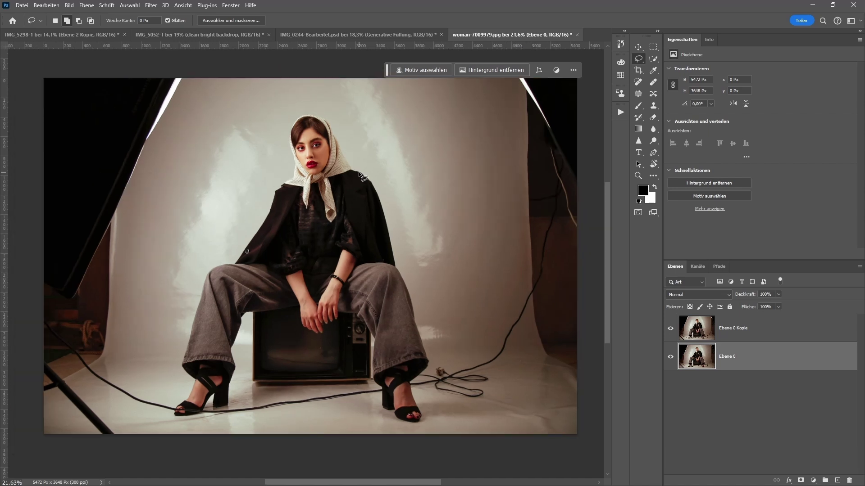
# Above Ebene 0 Kopie, add a new layer and heal the dark area and cable on the right backdrop
pyautogui.click(734, 329)
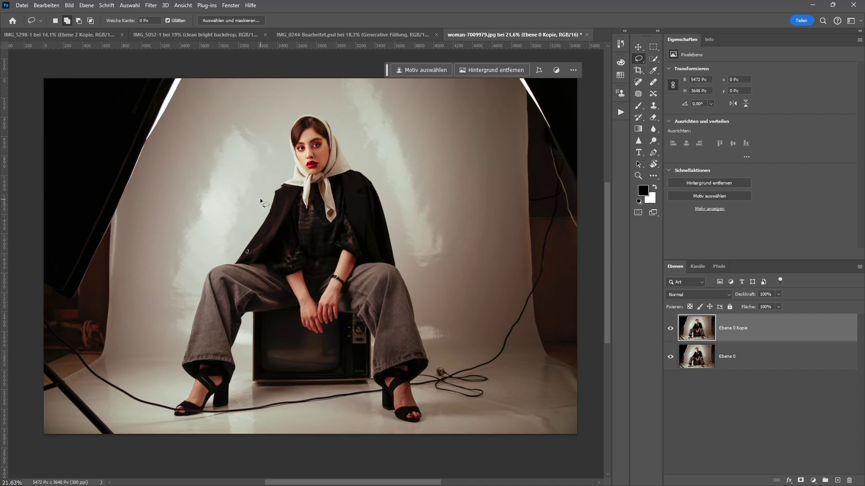
pyautogui.scroll(-1, 504, 117)
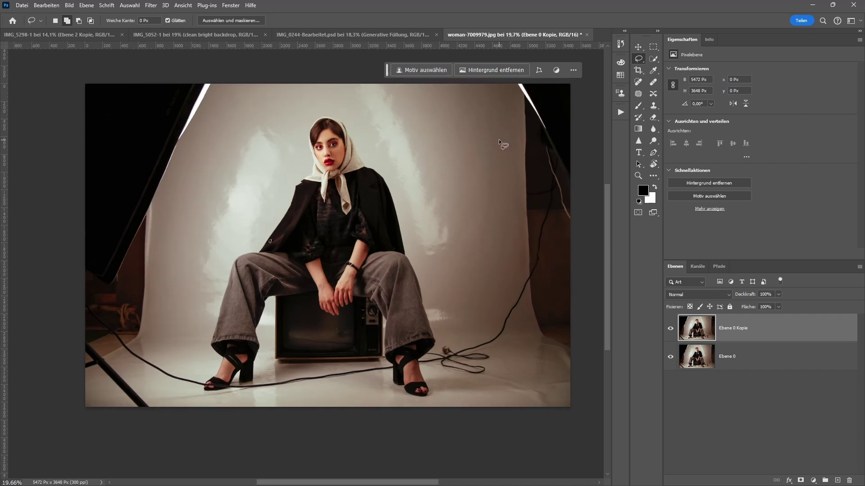
pyautogui.click(838, 480)
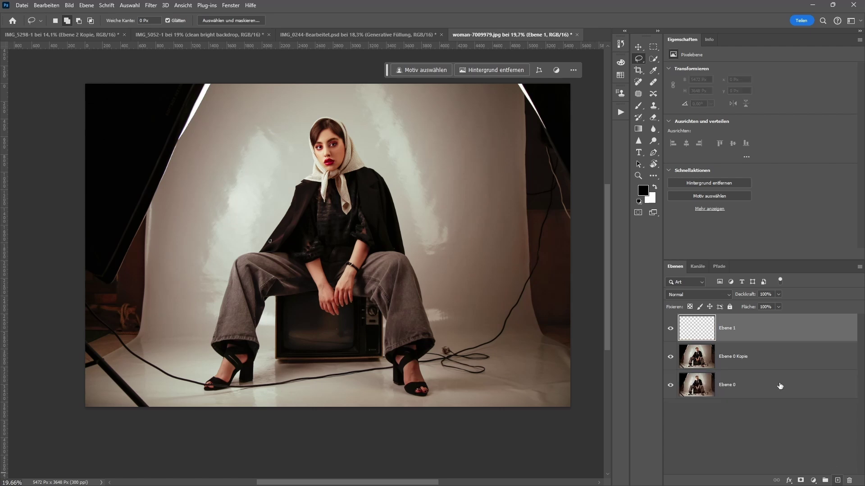
pyautogui.click(653, 82)
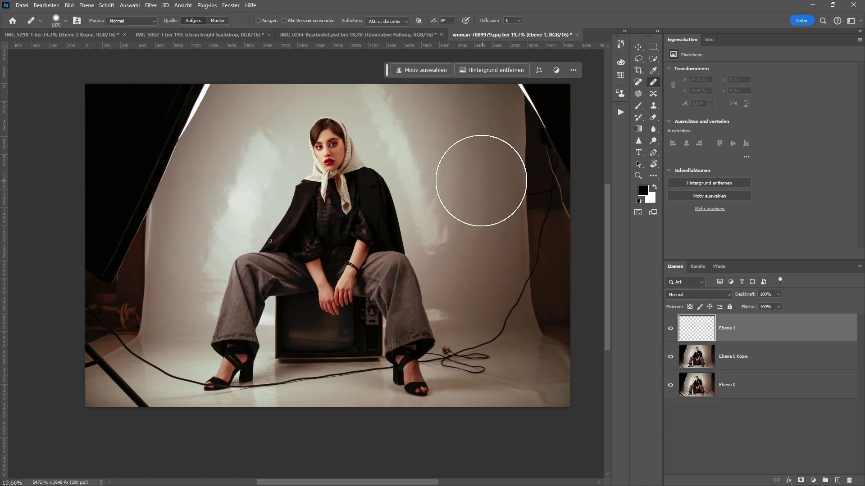
pyautogui.moveTo(512, 155)
pyautogui.mouseDown()
pyautogui.moveTo(553, 111)
pyautogui.moveTo(545, 90)
pyautogui.mouseUp()
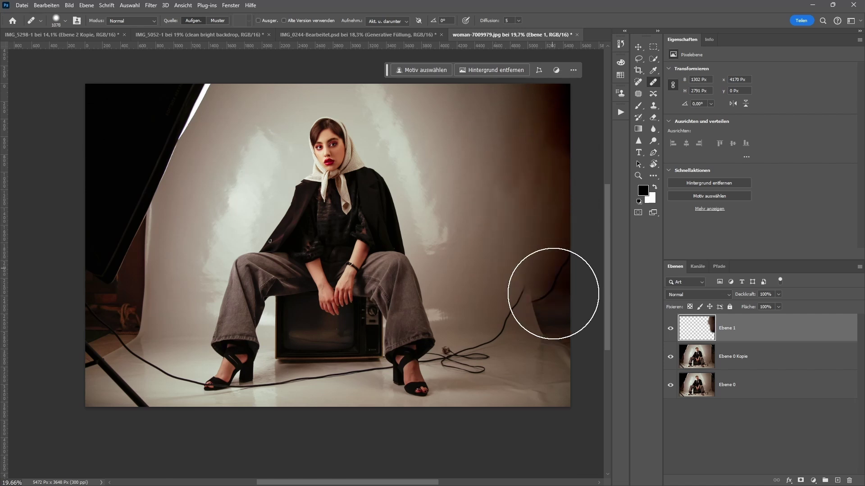
pyautogui.moveTo(554, 286); pyautogui.dragTo(550, 232)
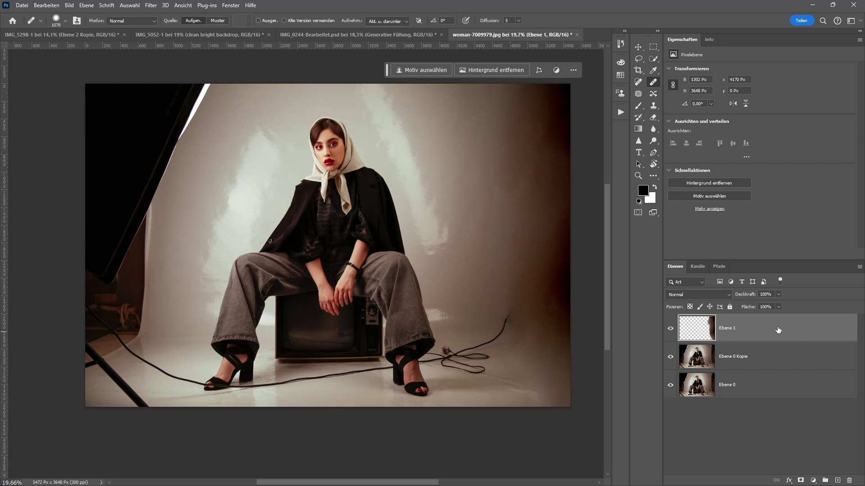
# Delete the Ebene 1 retouch layer, then select the subject, expand by 50 px and invert
pyautogui.moveTo(778, 330); pyautogui.dragTo(850, 481)
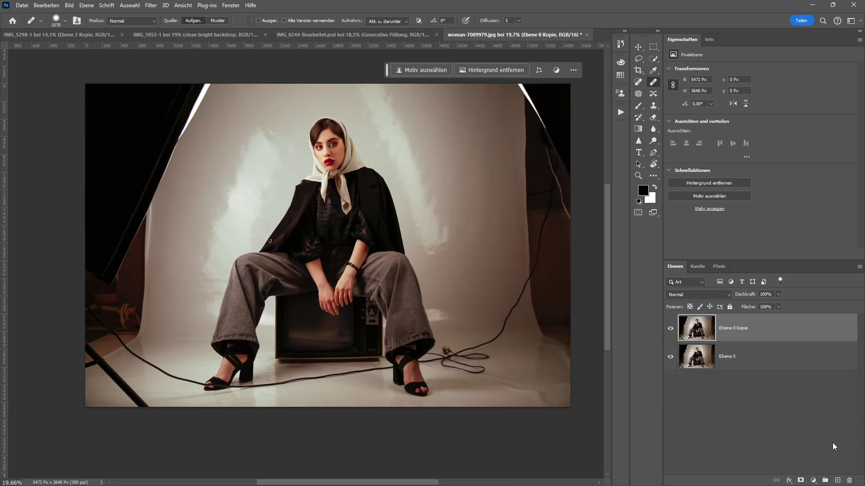
pyautogui.click(638, 60)
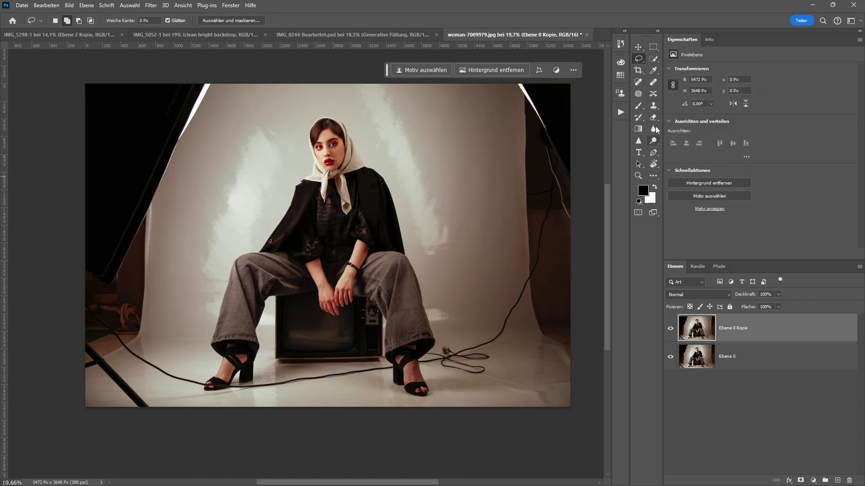
pyautogui.click(413, 71)
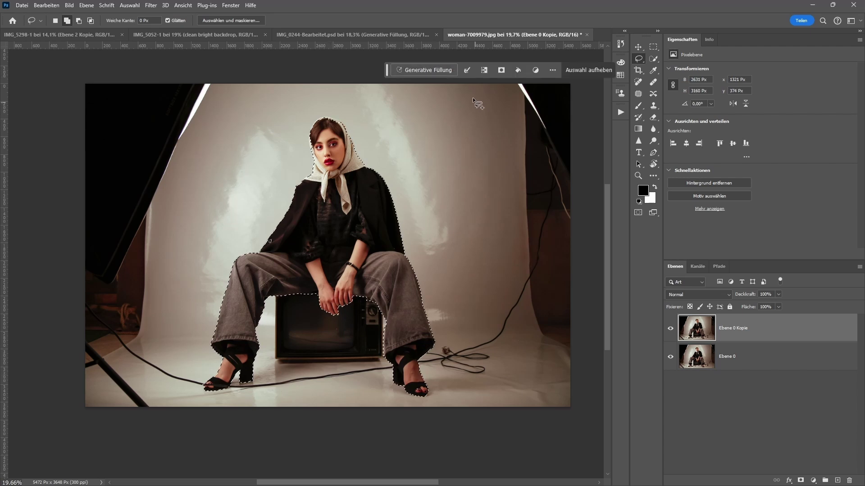
pyautogui.click(467, 71)
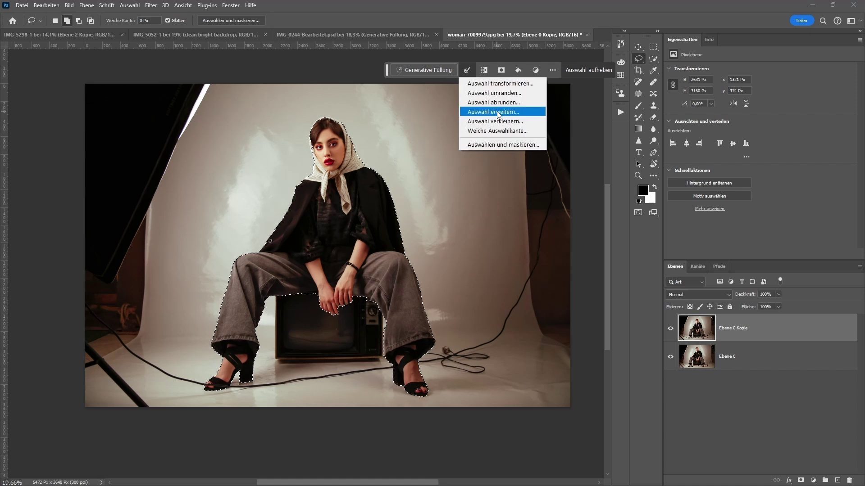
pyautogui.click(496, 112)
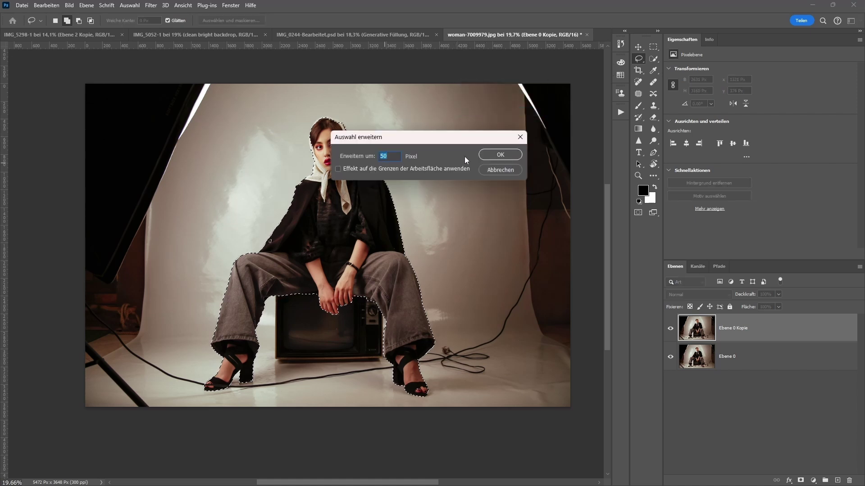
pyautogui.click(498, 155)
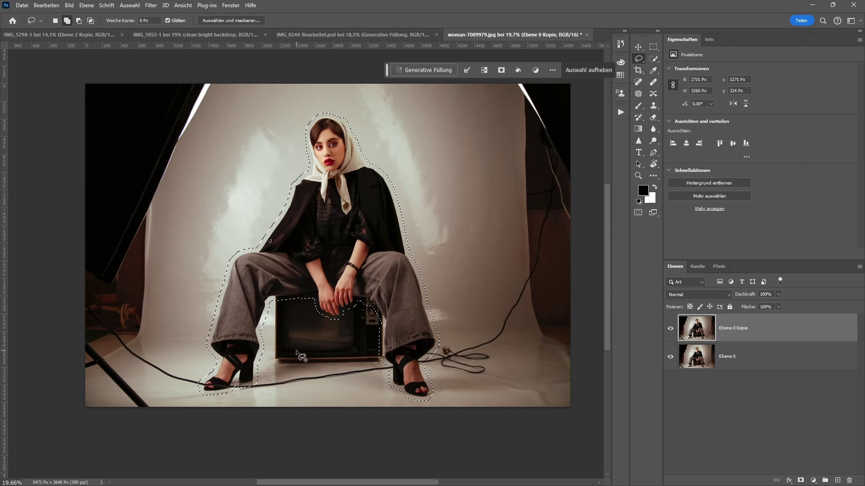
pyautogui.click(484, 70)
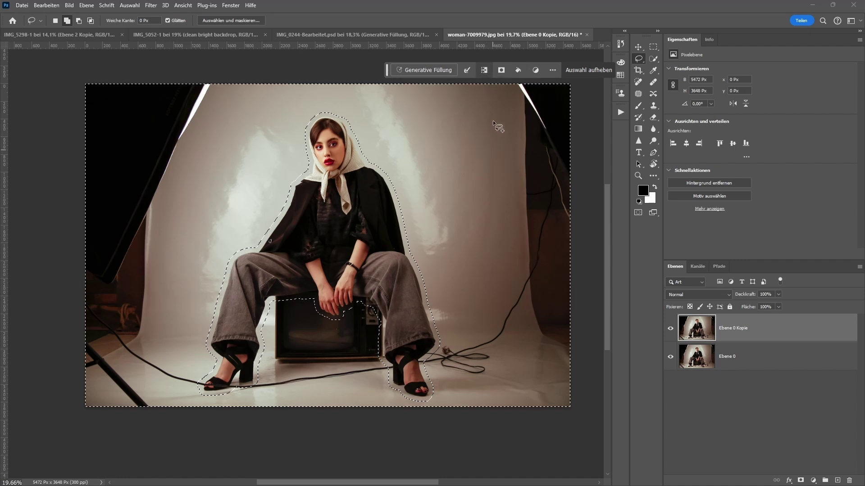
pyautogui.click(443, 70)
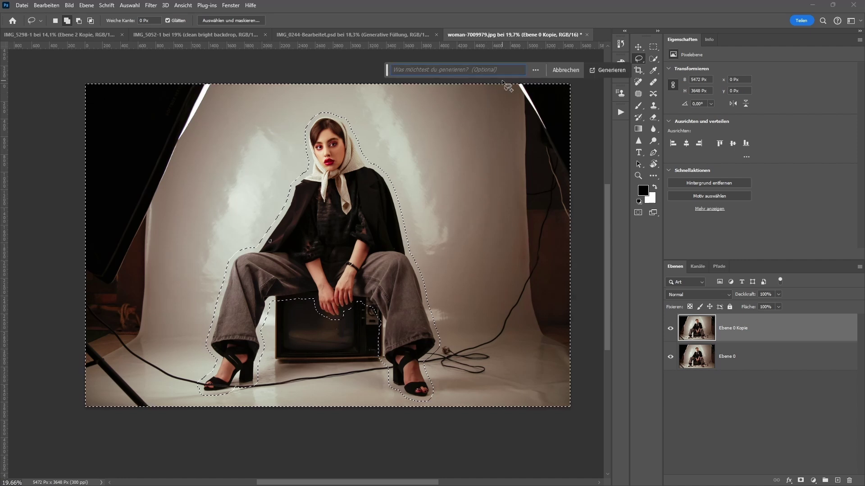
pyautogui.write('clean')
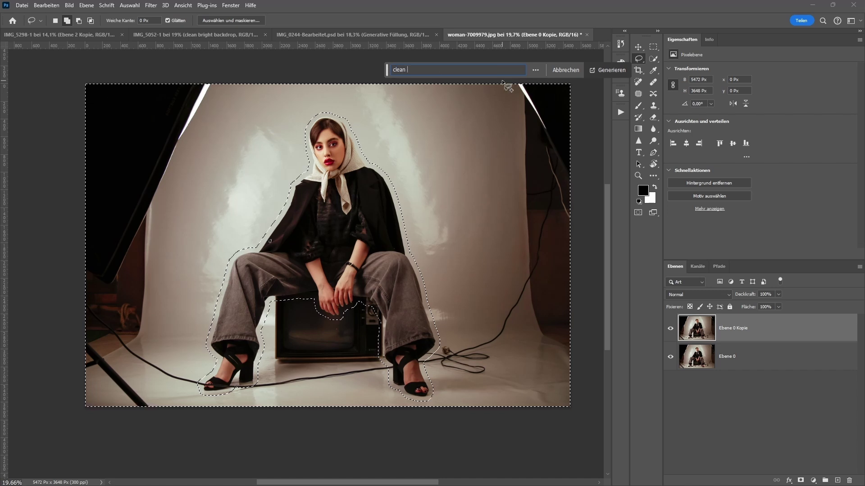
pyautogui.write(' backdrop')
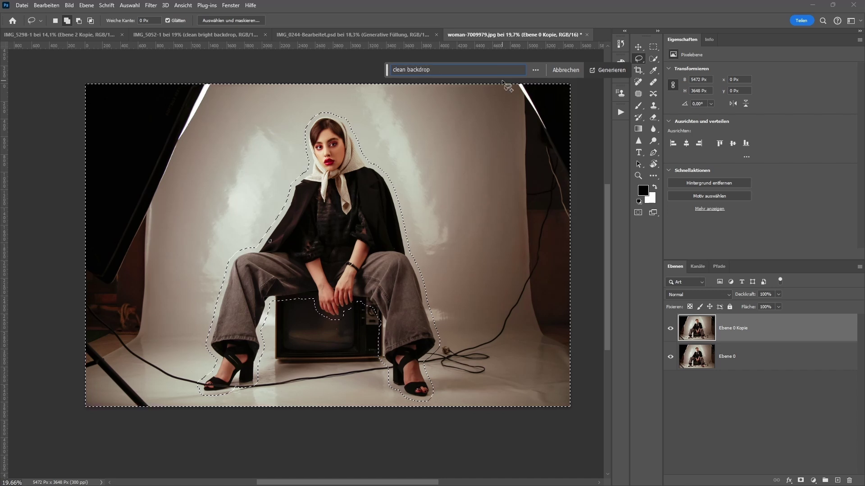
pyautogui.click(596, 71)
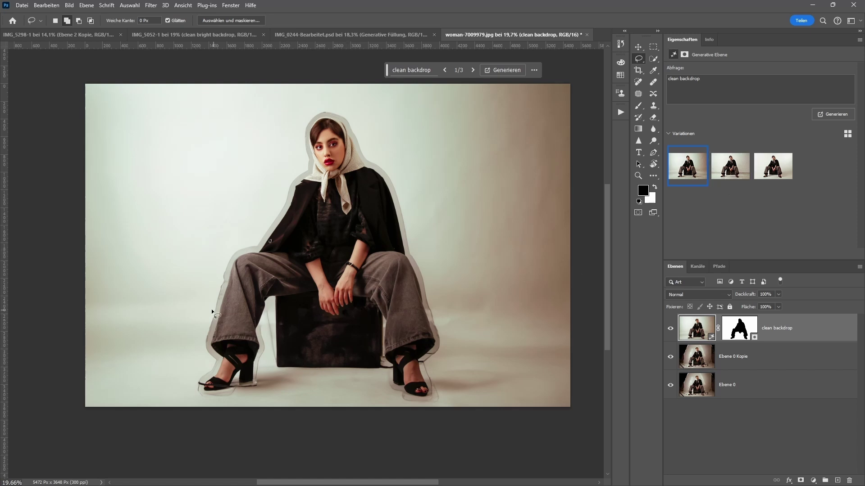
pyautogui.click(712, 179)
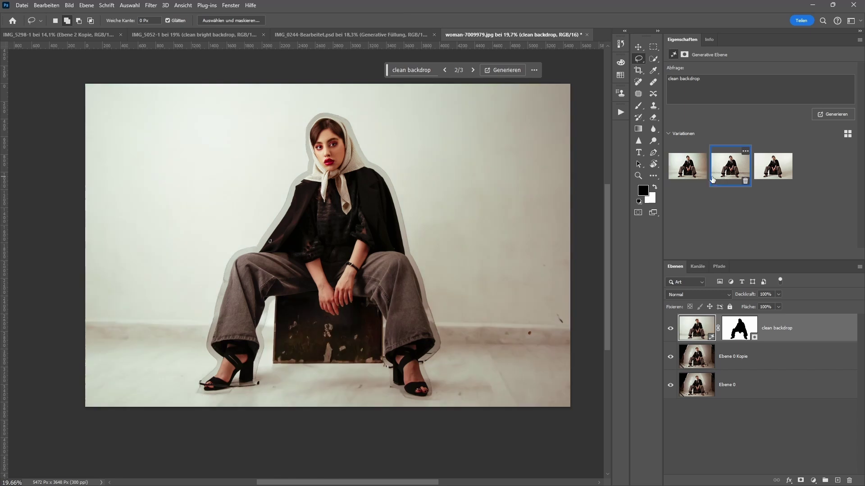
pyautogui.click(766, 174)
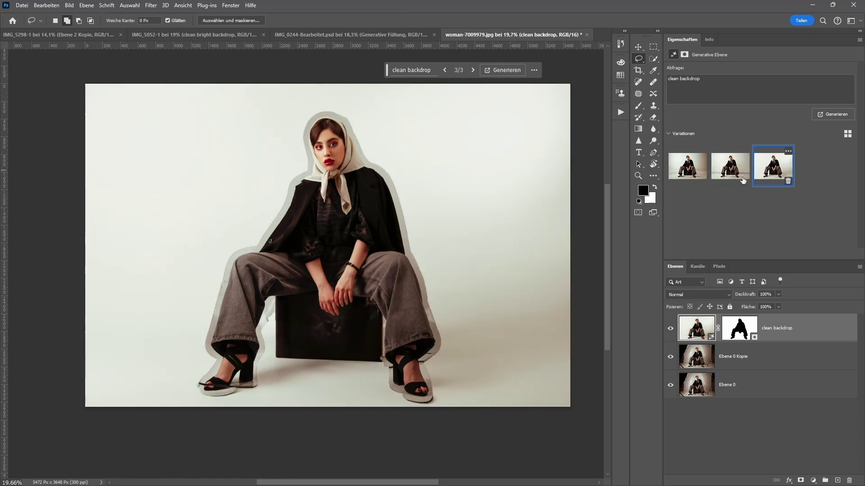
pyautogui.click(730, 170)
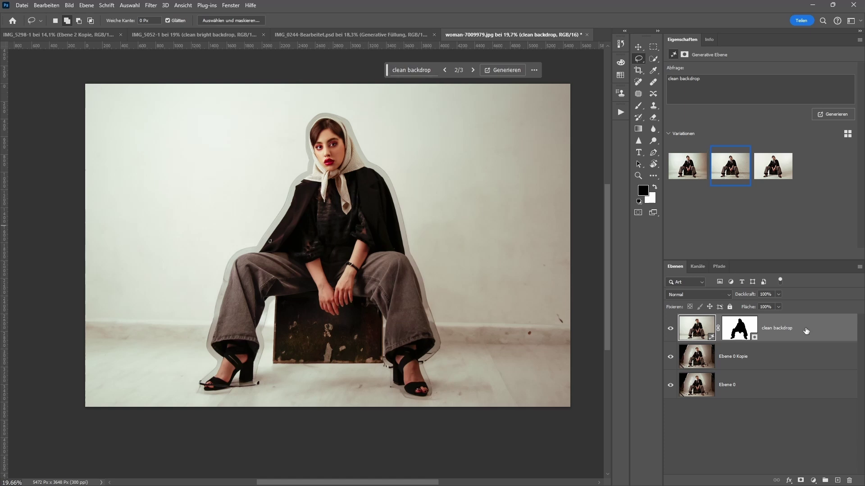
pyautogui.moveTo(806, 331); pyautogui.dragTo(849, 480)
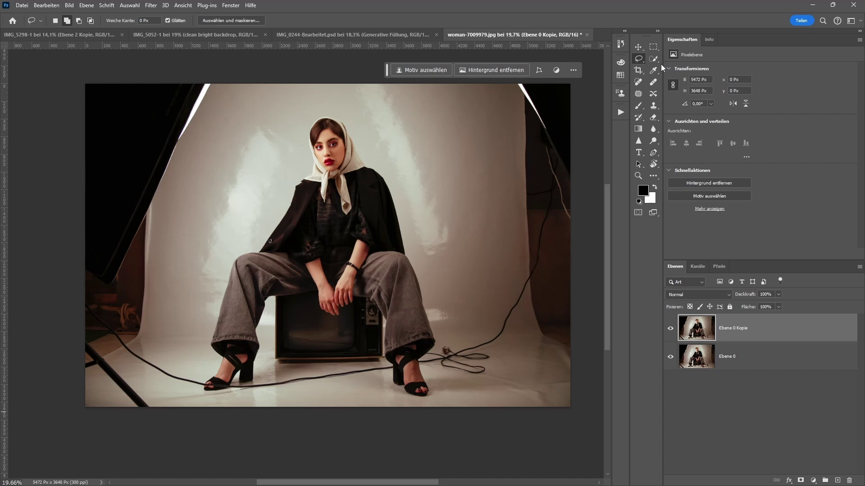
# Select the woman as subject, add the TV with Quick Selection, and invert onto the backdrop
pyautogui.click(412, 70)
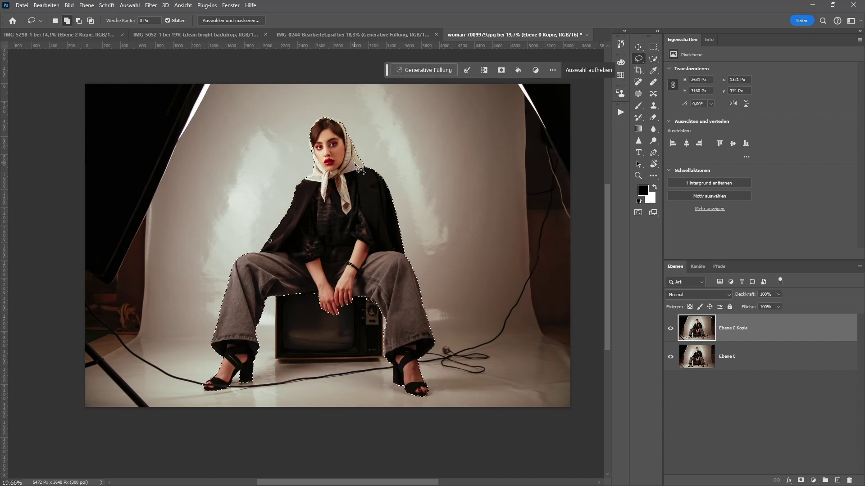
pyautogui.click(655, 59)
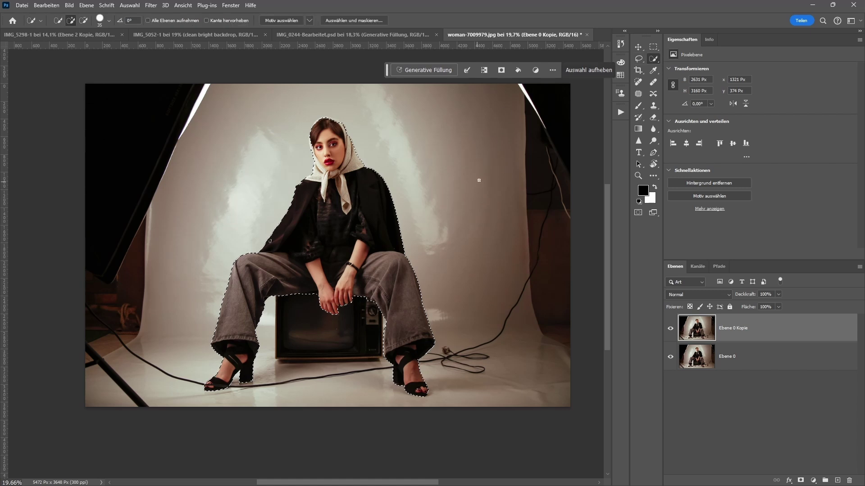
pyautogui.moveTo(286, 305); pyautogui.dragTo(287, 327)
pyautogui.scroll(1, 394, 379)
pyautogui.scroll(1, 388, 370)
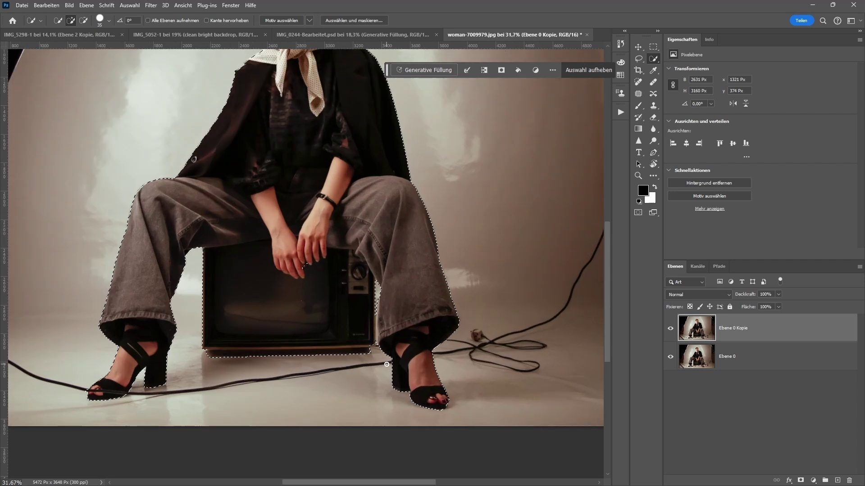
pyautogui.scroll(2, 378, 356)
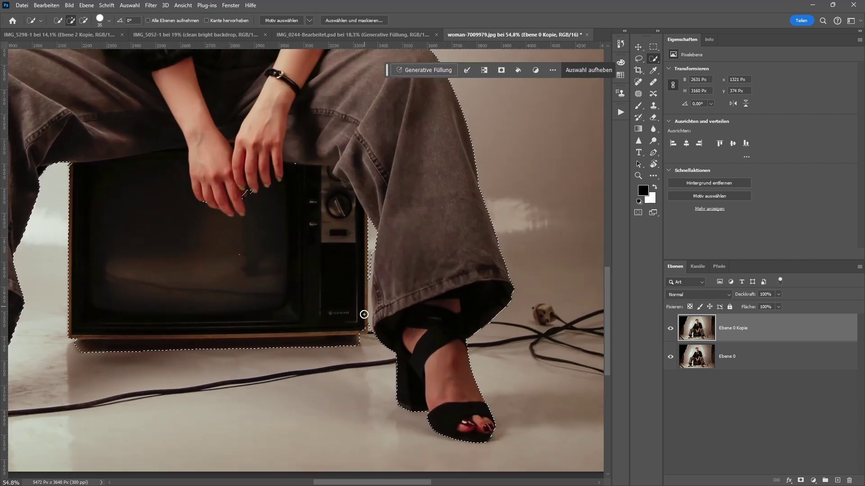
pyautogui.scroll(-1, 368, 305)
pyautogui.scroll(-1, 368, 305)
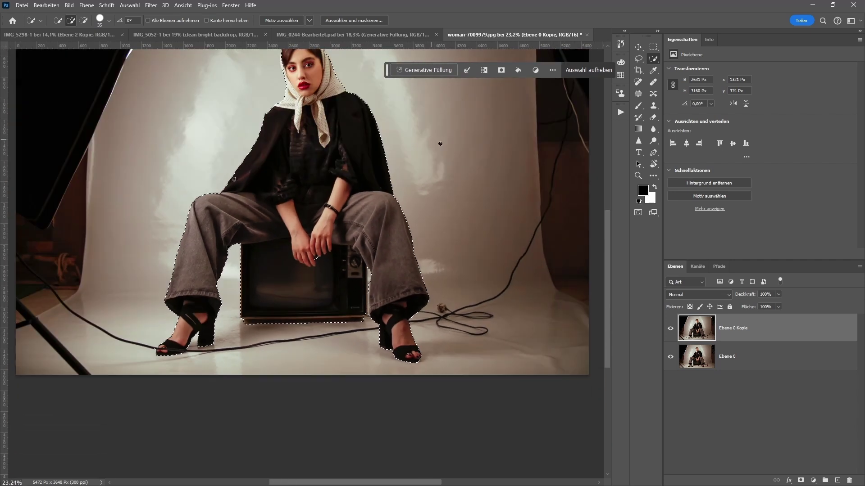
pyautogui.scroll(-1, 409, 170)
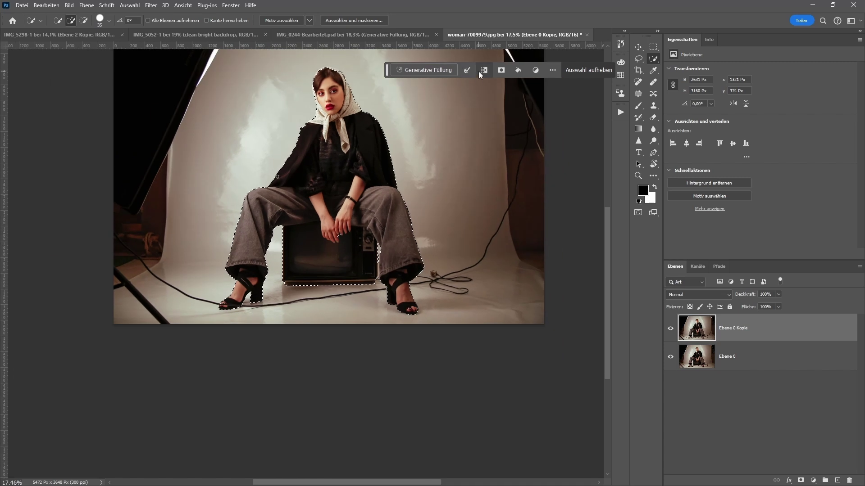
pyautogui.click(478, 71)
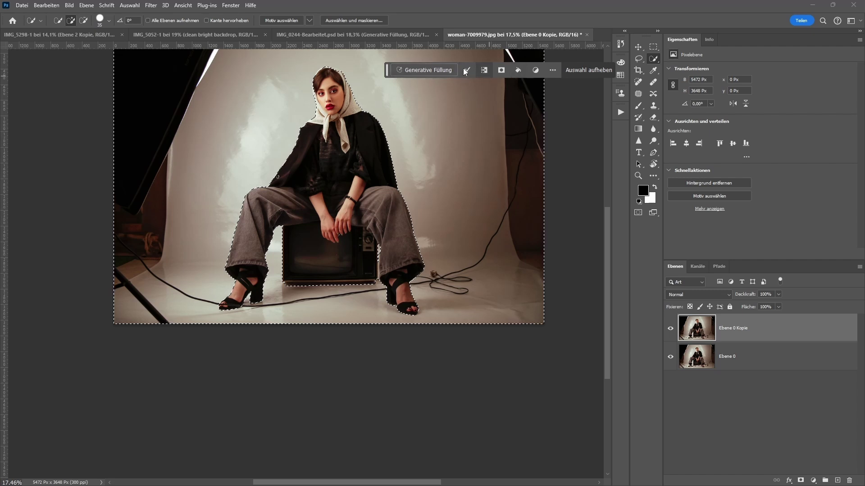
# Generate a fill for the selected backdrop with the prompt 'clean backdrop'
pyautogui.click(430, 71)
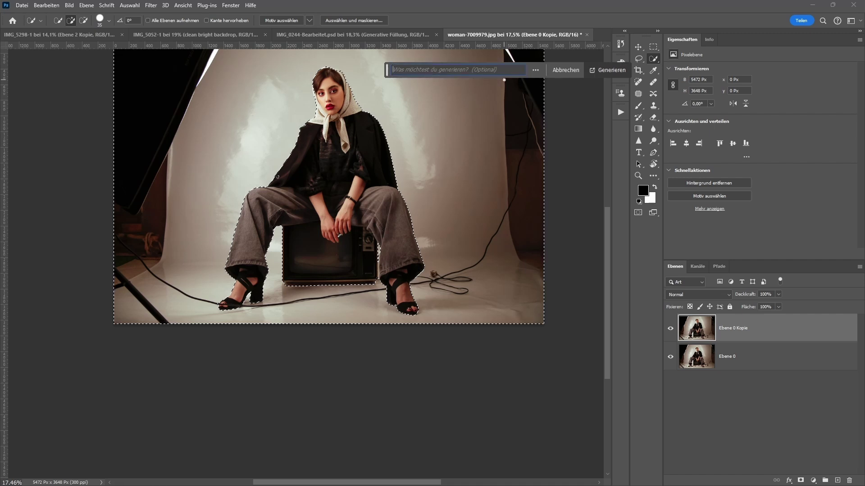
pyautogui.write('clean back')
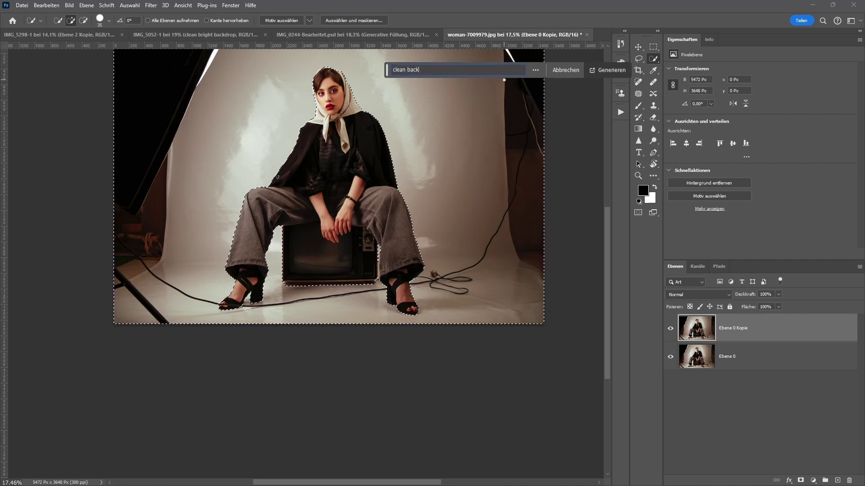
pyautogui.write('drop')
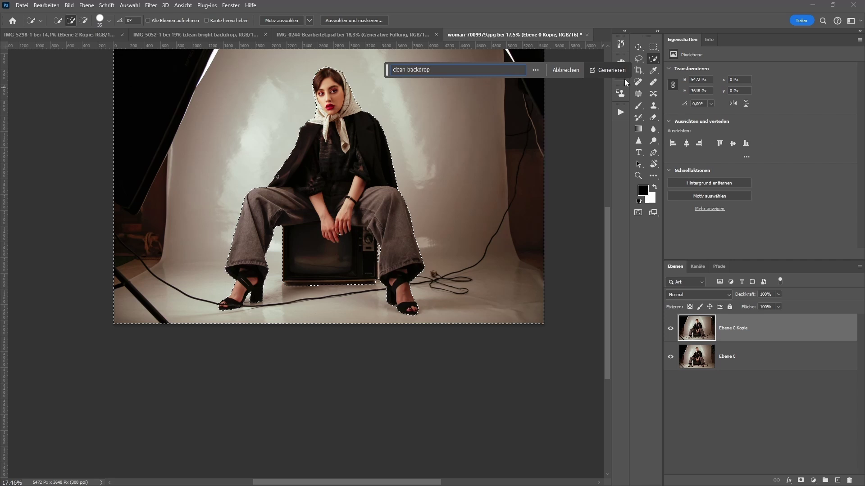
pyautogui.click(609, 70)
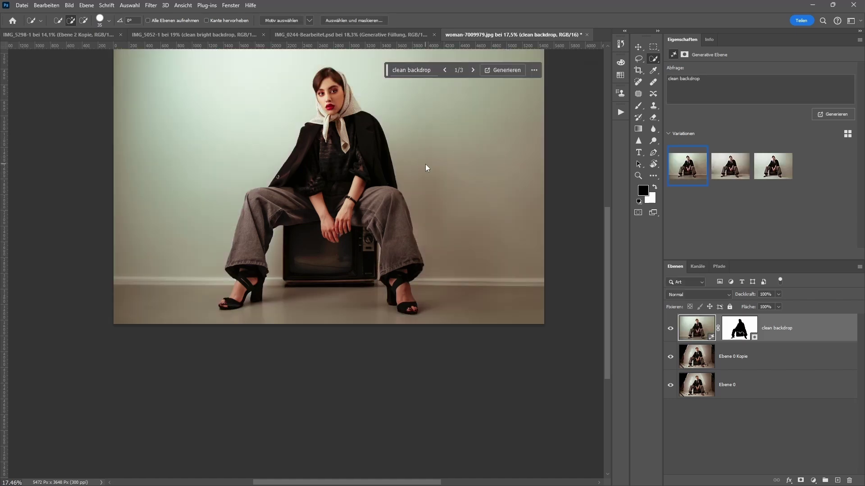
# Compare the three generated variations and keep variation 1
pyautogui.moveTo(406, 166); pyautogui.dragTo(379, 110)
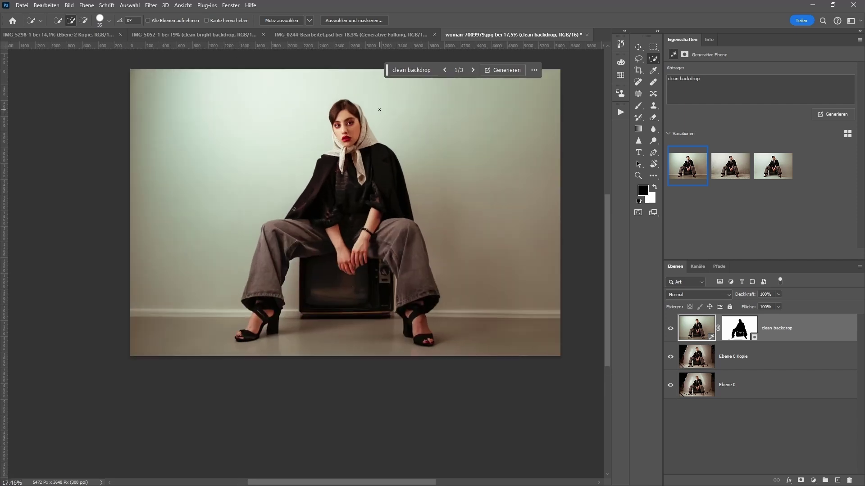
pyautogui.scroll(2, 378, 127)
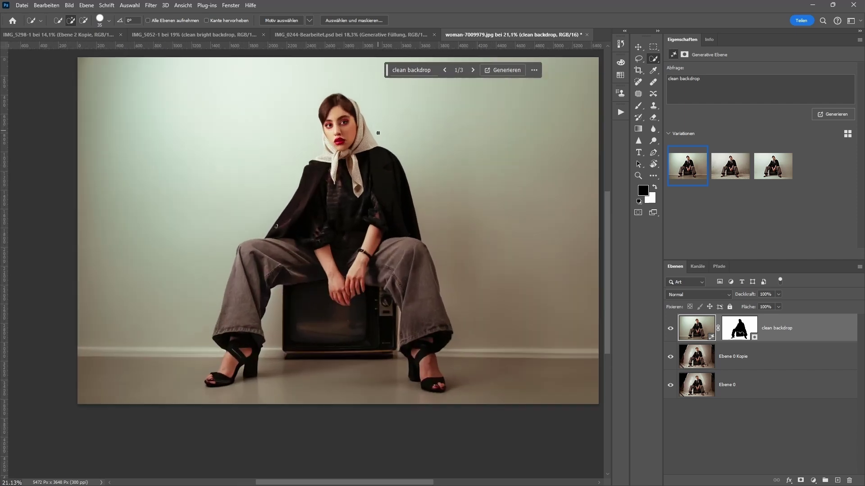
pyautogui.click(716, 174)
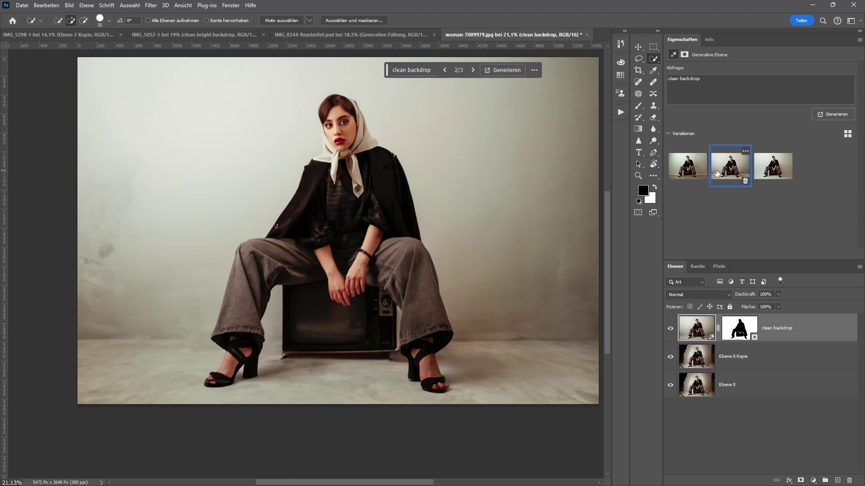
pyautogui.moveTo(772, 166)
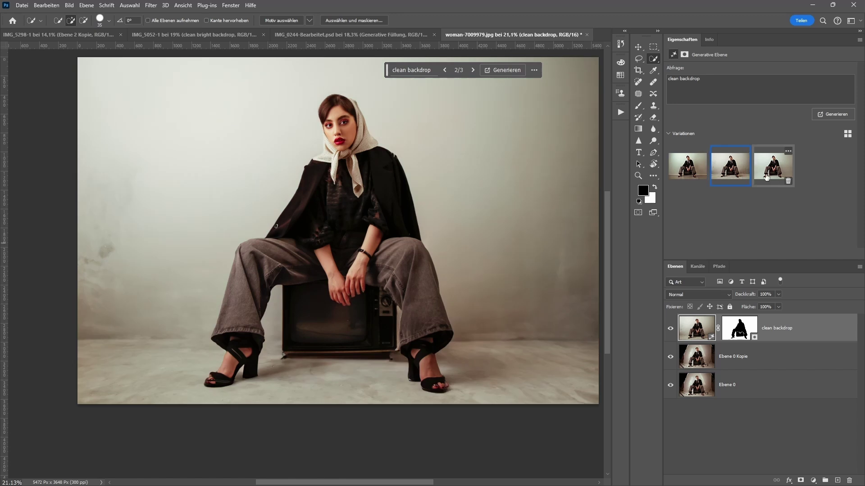
pyautogui.click(766, 178)
pyautogui.scroll(-1, 542, 228)
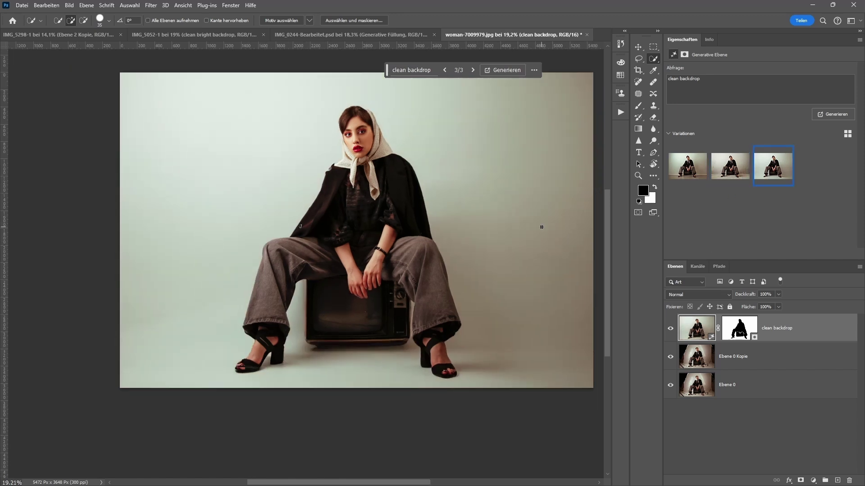
pyautogui.scroll(-1, 541, 227)
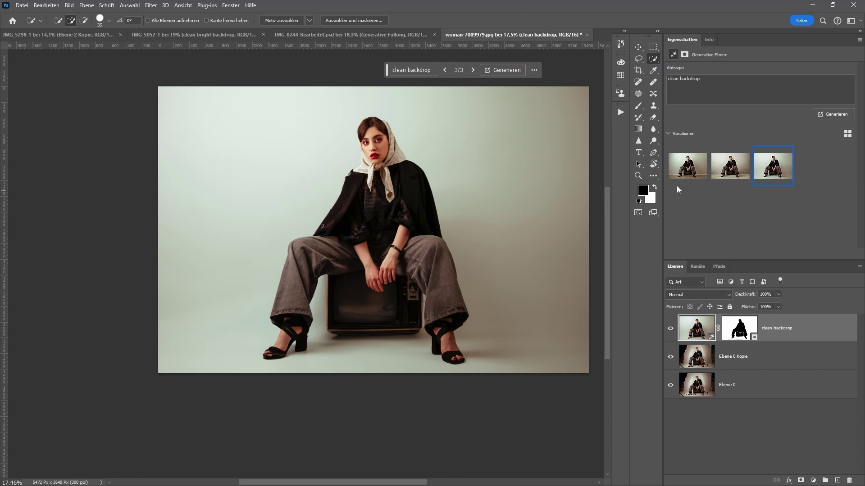
pyautogui.click(681, 167)
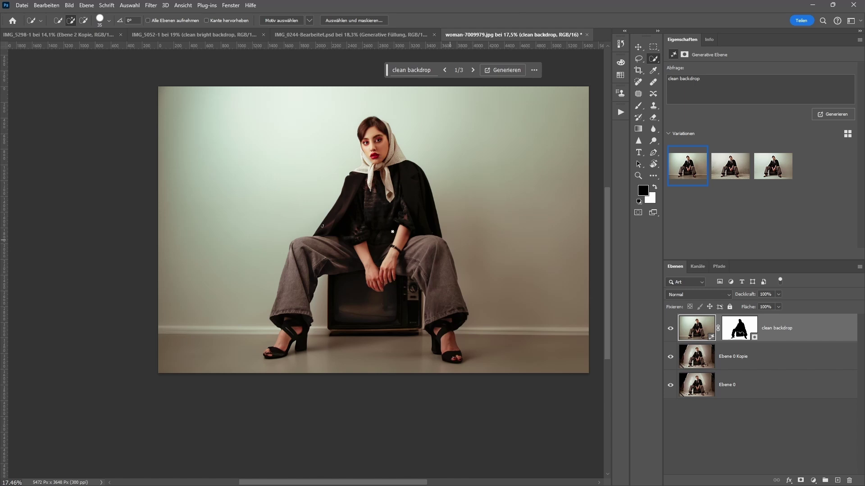
pyautogui.scroll(3, 393, 231)
# Toggle the clean backdrop layer off and on to compare it with the original studio
pyautogui.scroll(3, 378, 198)
pyautogui.scroll(4, 360, 162)
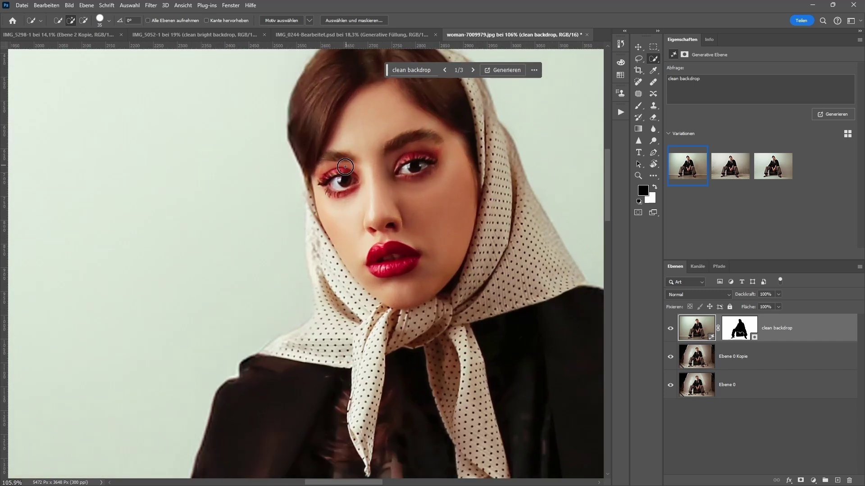
pyautogui.click(670, 332)
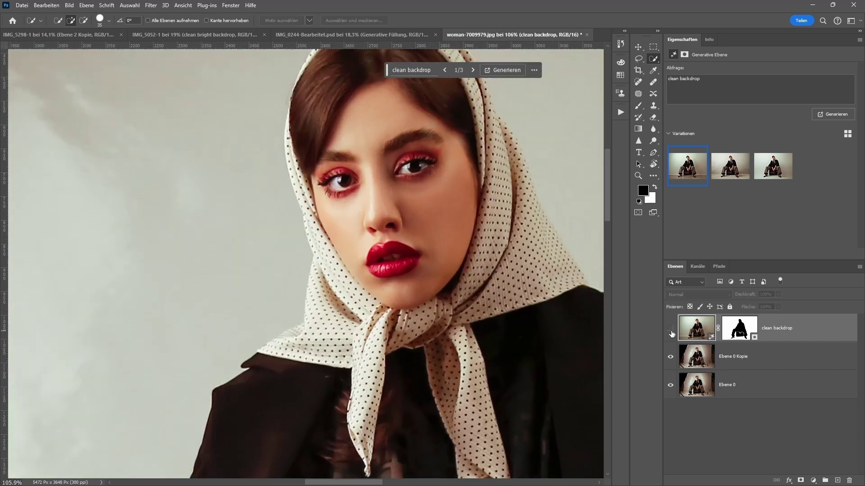
pyautogui.click(671, 332)
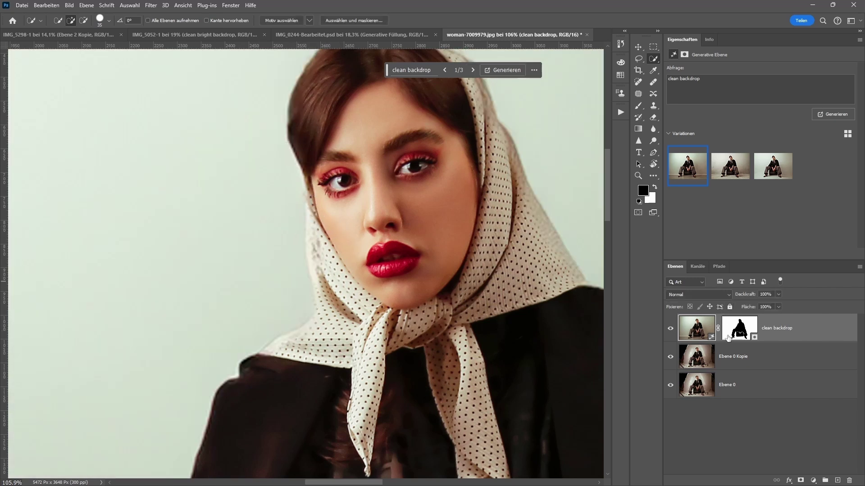
# Paint the layer mask with a 39 px brush along the hair to her crown, then recheck against the original
pyautogui.click(739, 332)
pyautogui.press('b')
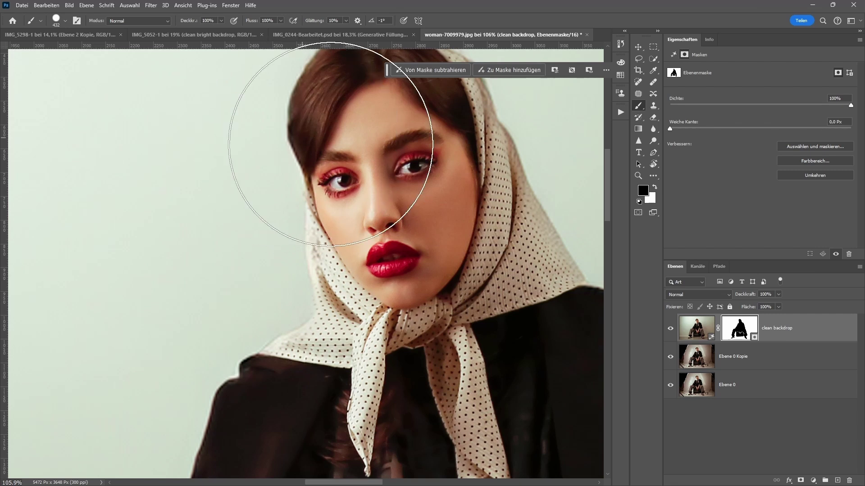
pyautogui.moveTo(308, 159); pyautogui.dragTo(345, 234)
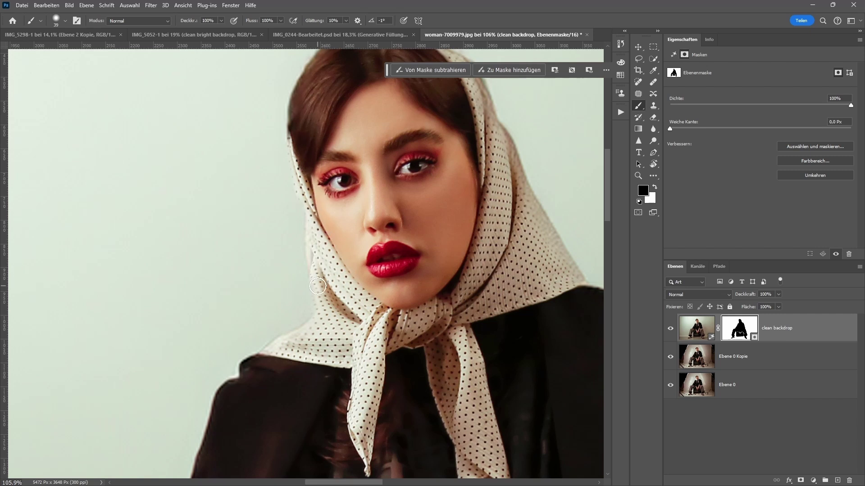
pyautogui.moveTo(300, 147); pyautogui.dragTo(320, 271)
pyautogui.moveTo(331, 305); pyautogui.dragTo(302, 99)
pyautogui.scroll(-3, 316, 135)
pyautogui.scroll(-3, 343, 171)
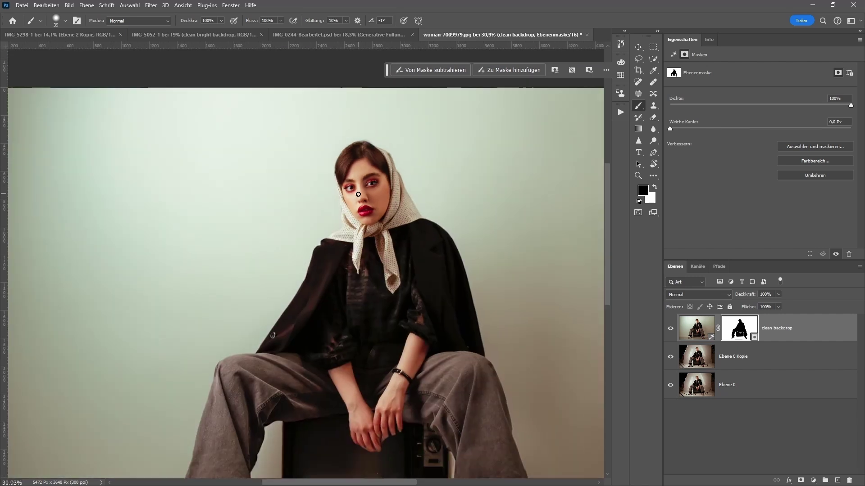
pyautogui.scroll(-3, 363, 198)
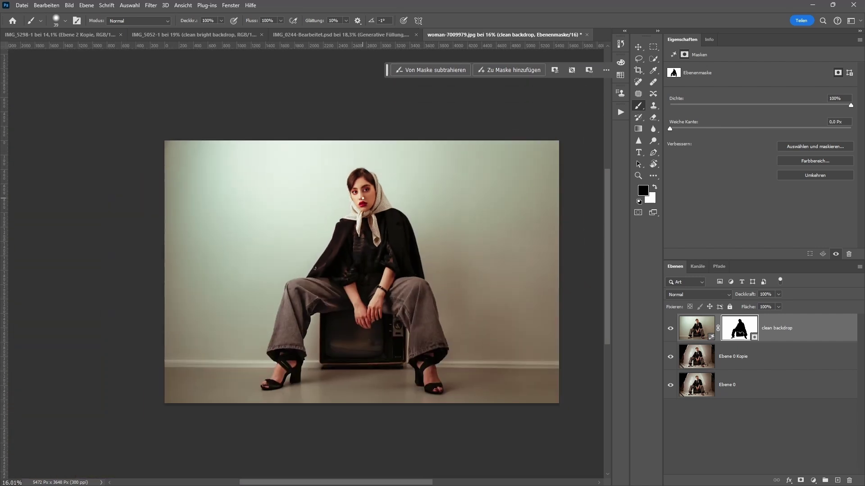
pyautogui.click(671, 330)
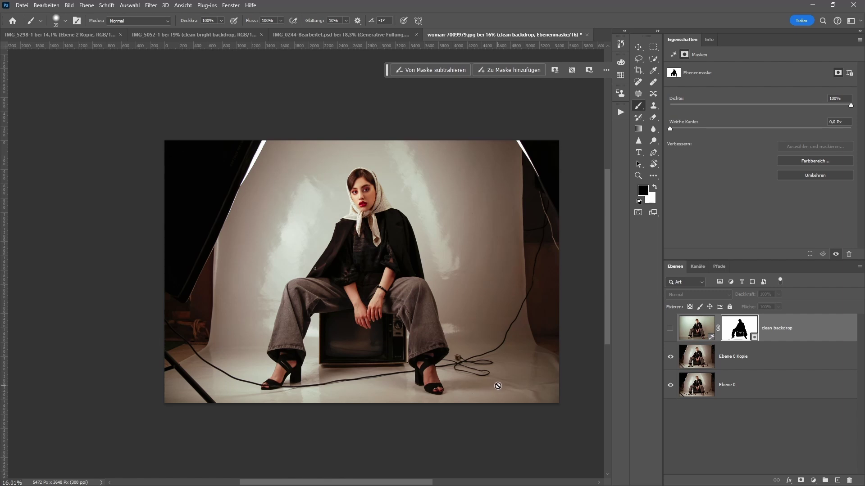
pyautogui.click(671, 330)
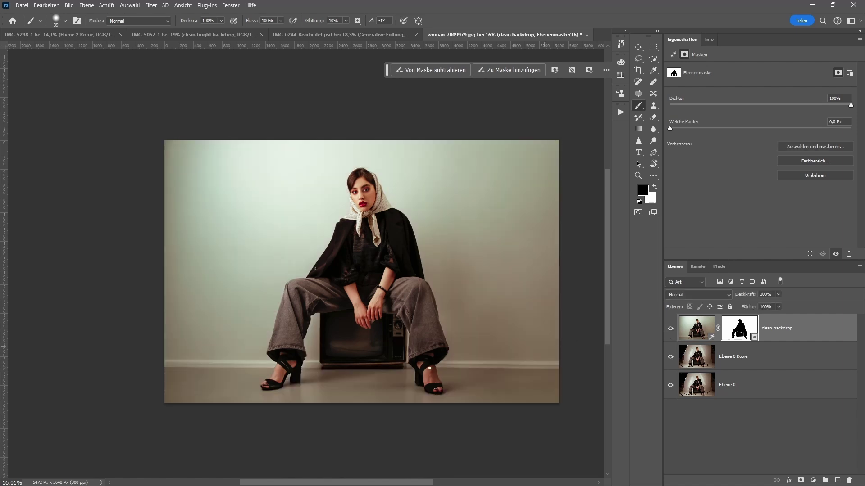